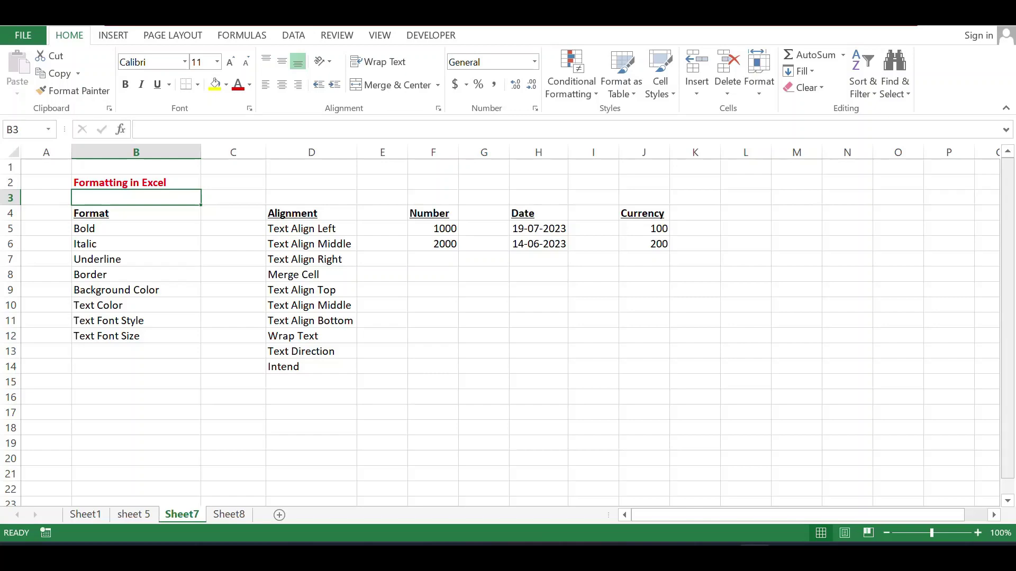
Step: Toggle bold on and off for the Bold entry in cell B5, twice
key("Down")
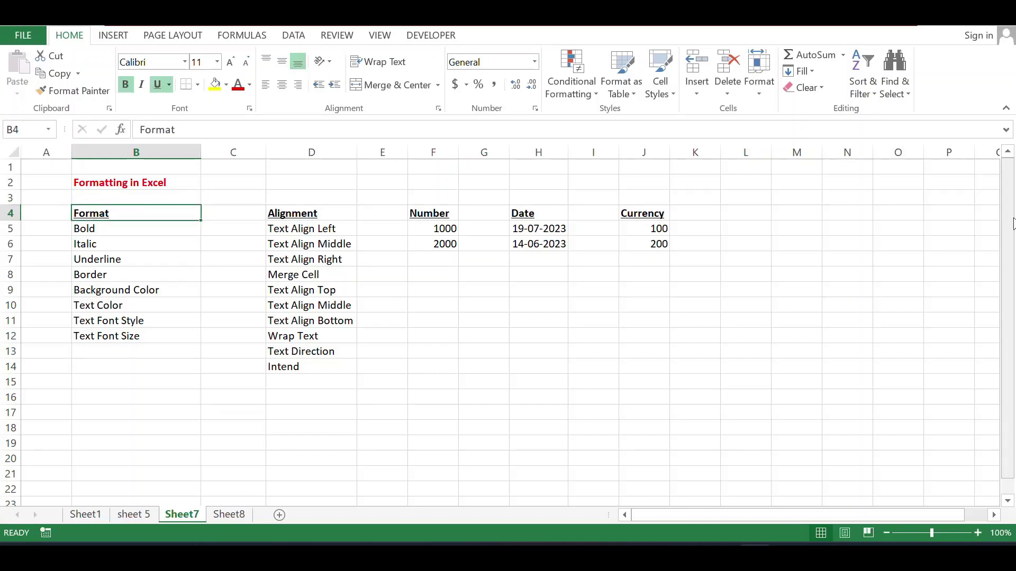
key("Down")
key("Down")
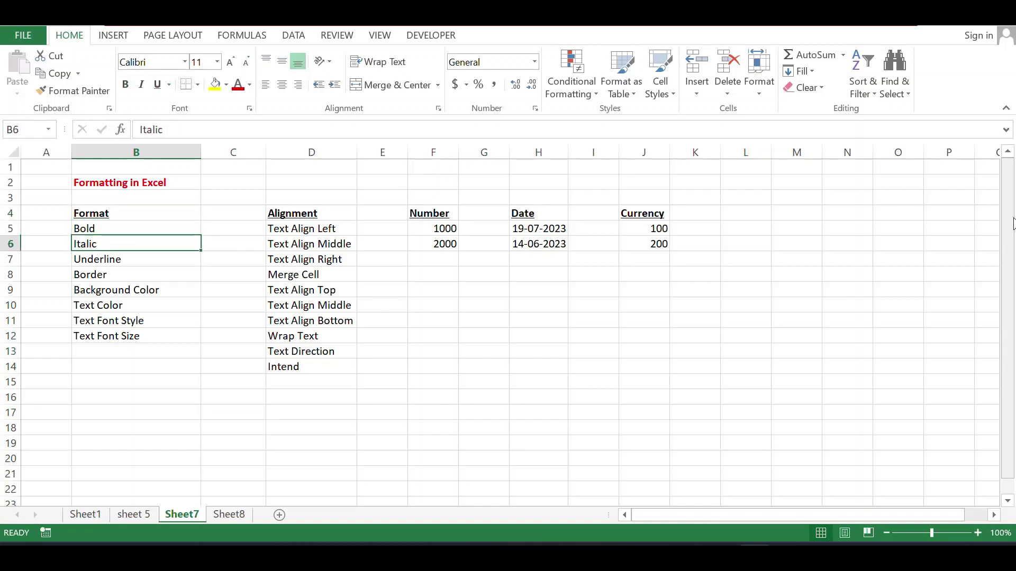
key("Up")
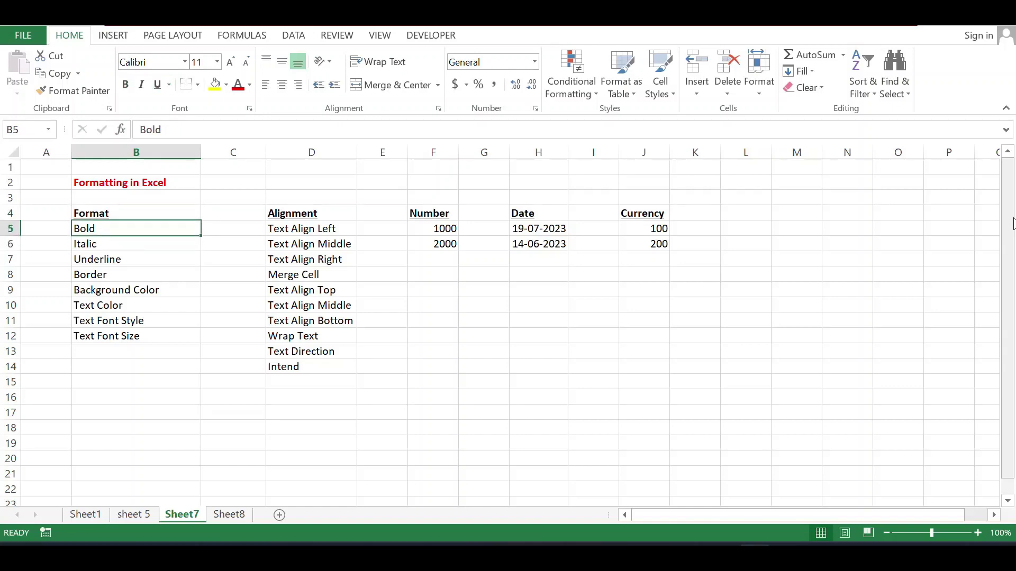
left_click(126, 89)
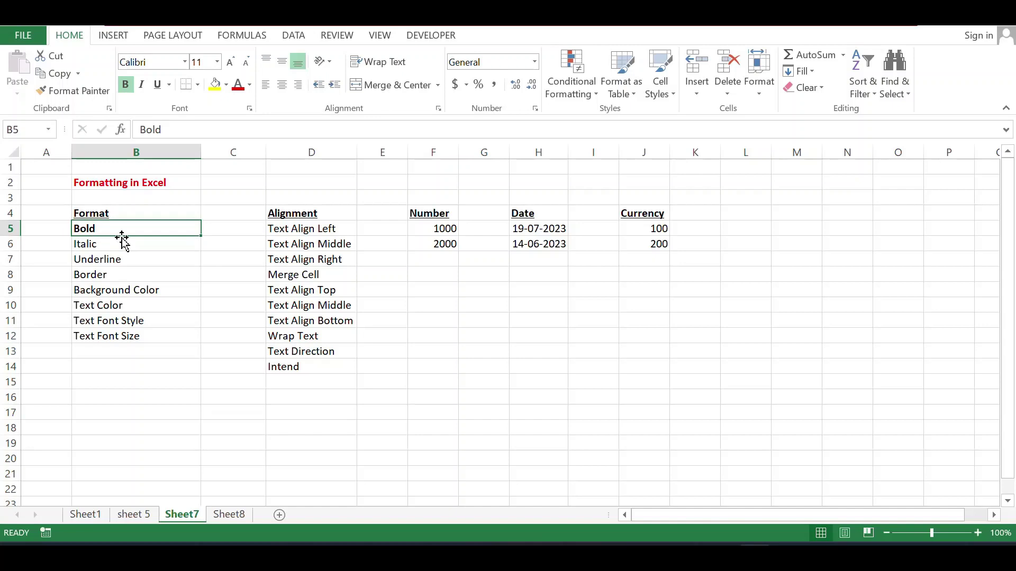
left_click(126, 86)
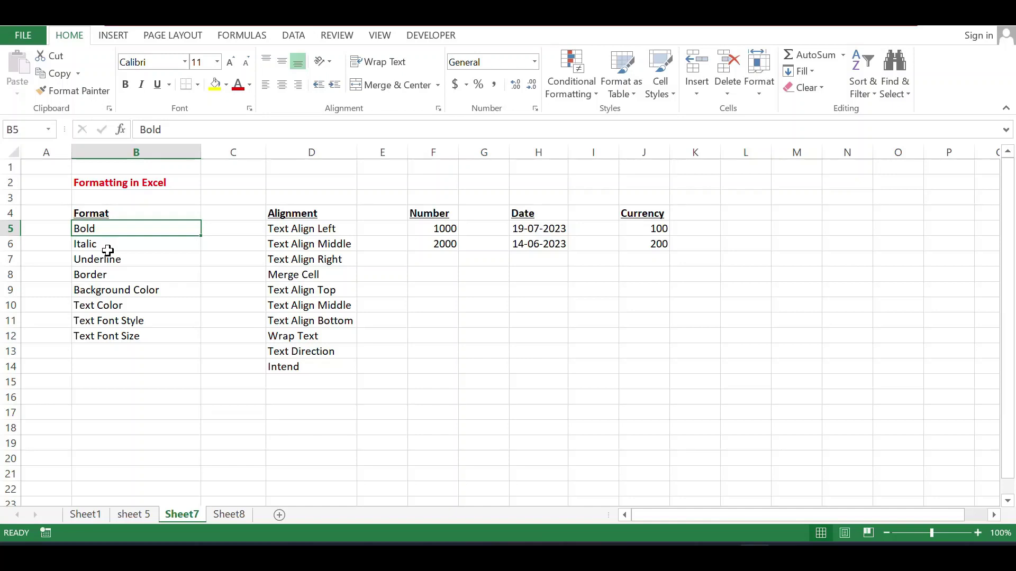
key("Right")
key("Left")
key("ctrl+b")
key("ctrl+b")
Step: Apply italic to the Italic entry in cell B6 and remove it again
left_click(104, 254)
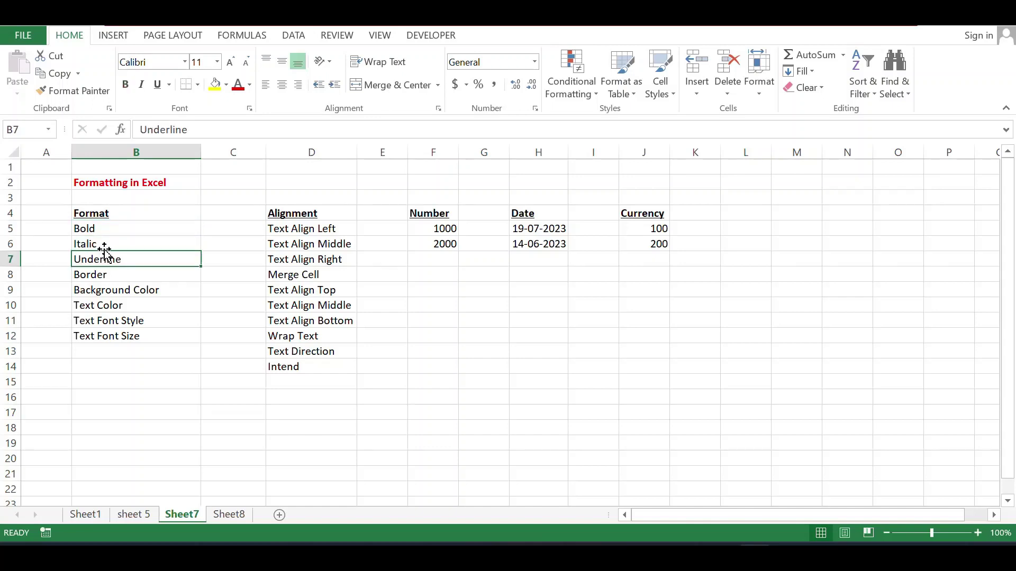
left_click(104, 242)
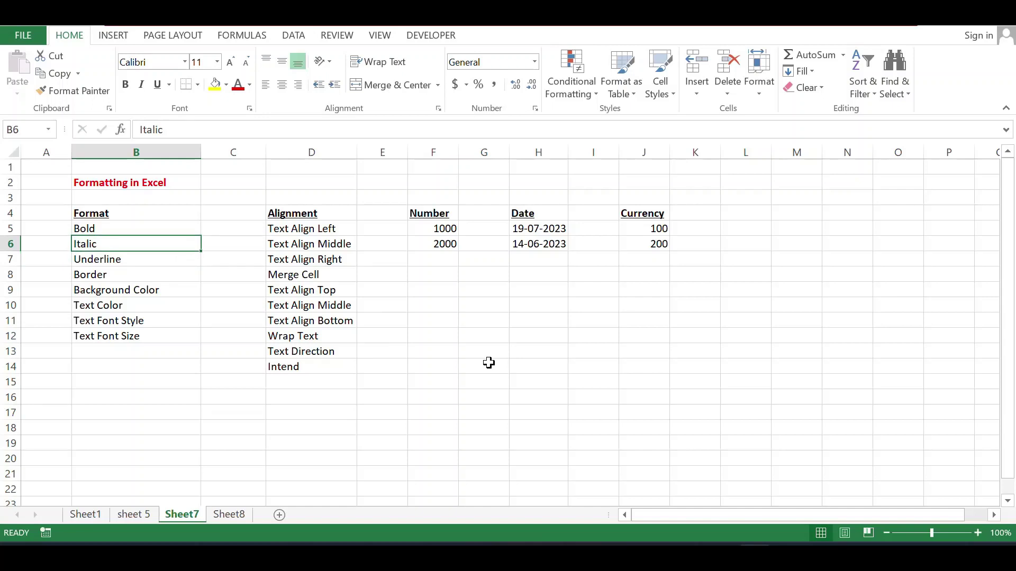
left_click(143, 87)
left_click(144, 88)
Step: Apply underline to the Underline entry in cell B7 and remove it again
key("Down")
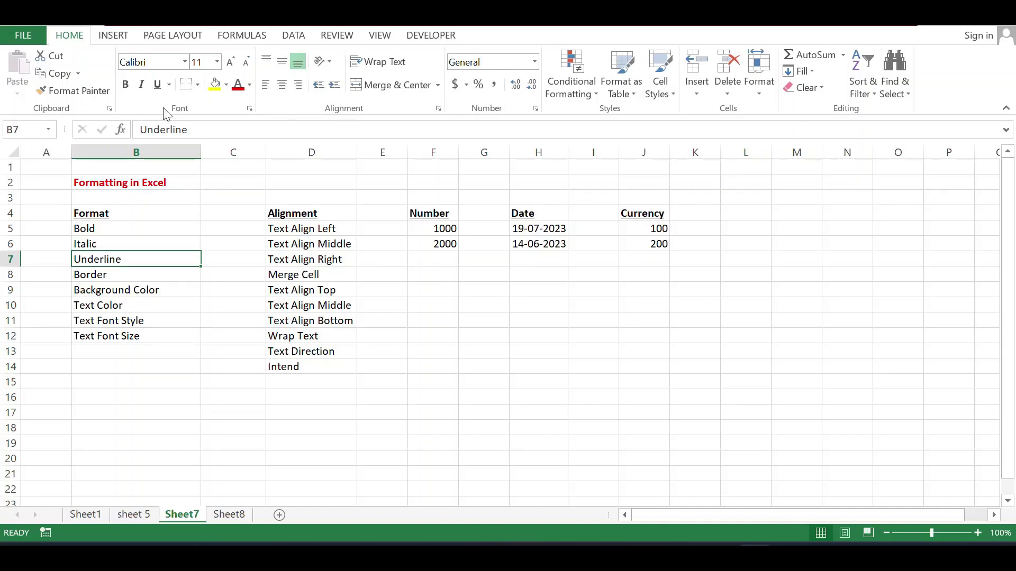
left_click(160, 88)
left_click(159, 87)
key("Up")
key("Down")
Step: Apply All Borders to the Border entry in cell B8 and take them off again
key("Down")
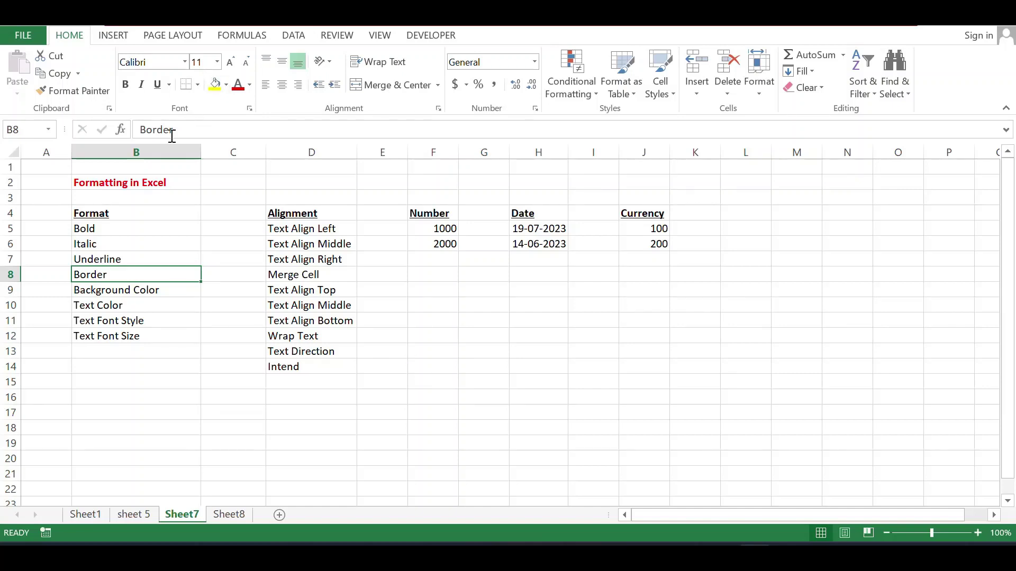
left_click(198, 87)
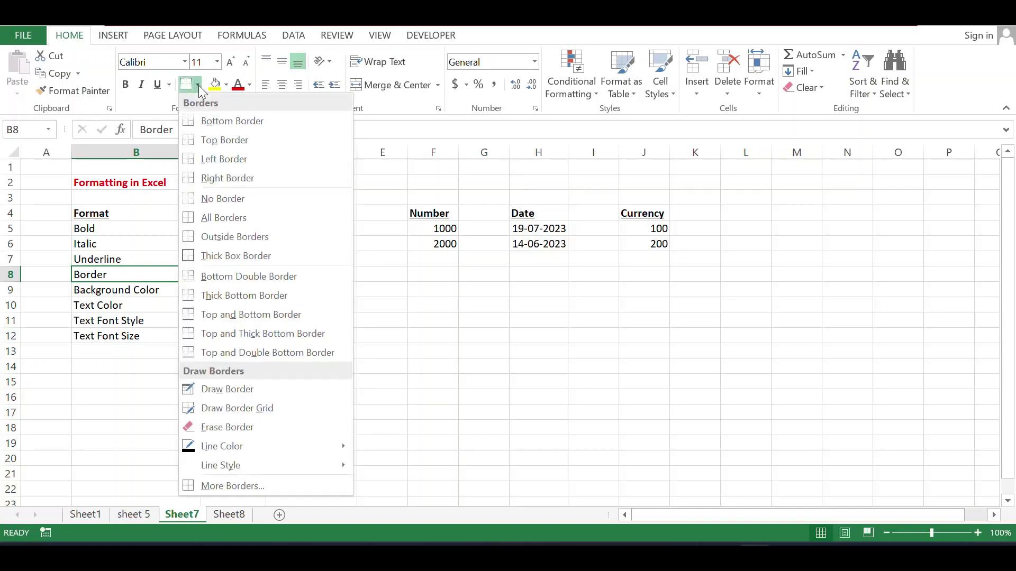
left_click(232, 224)
key("Down")
key("Down")
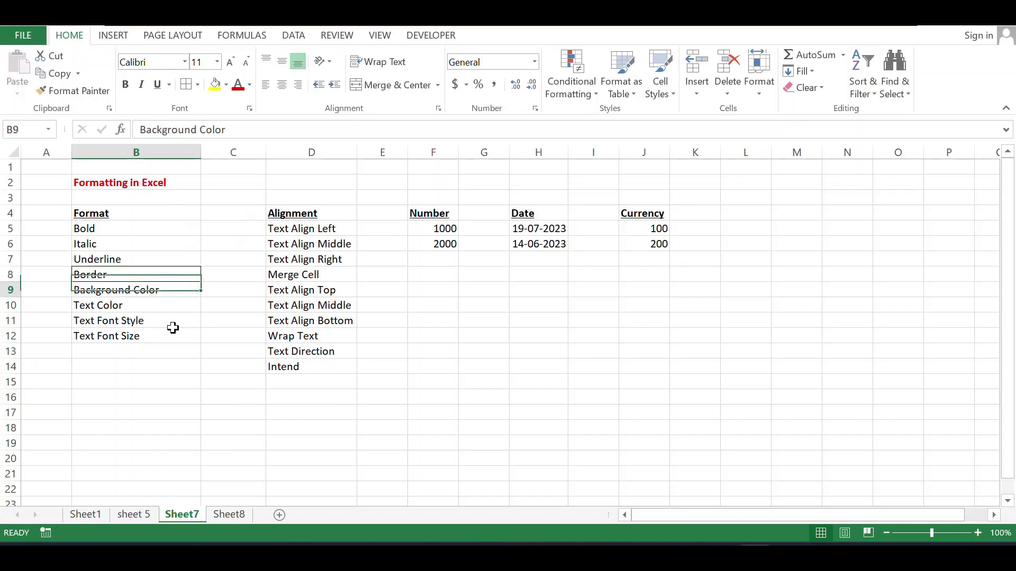
key("Up")
key("Up")
key("Down")
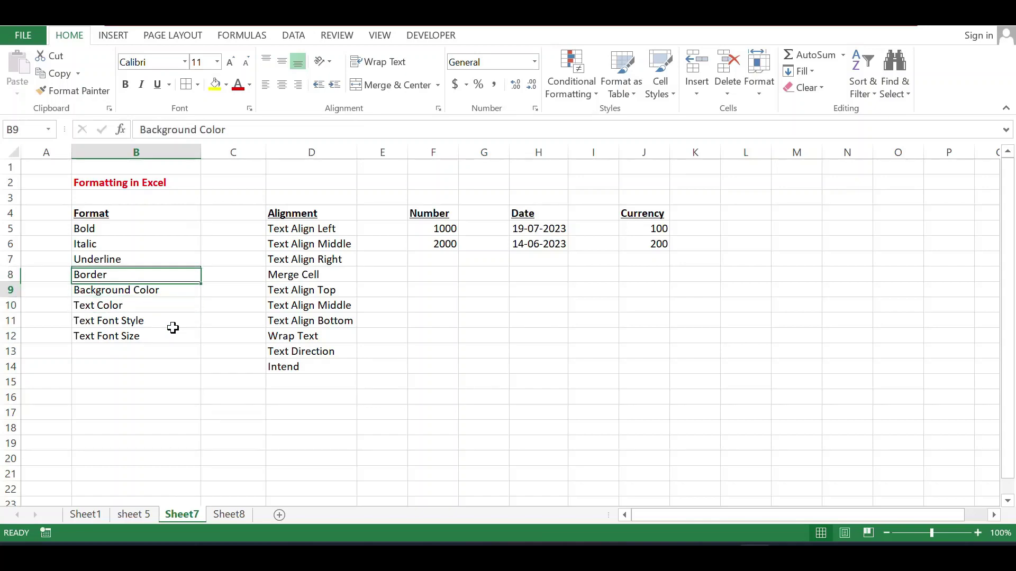
key("Up")
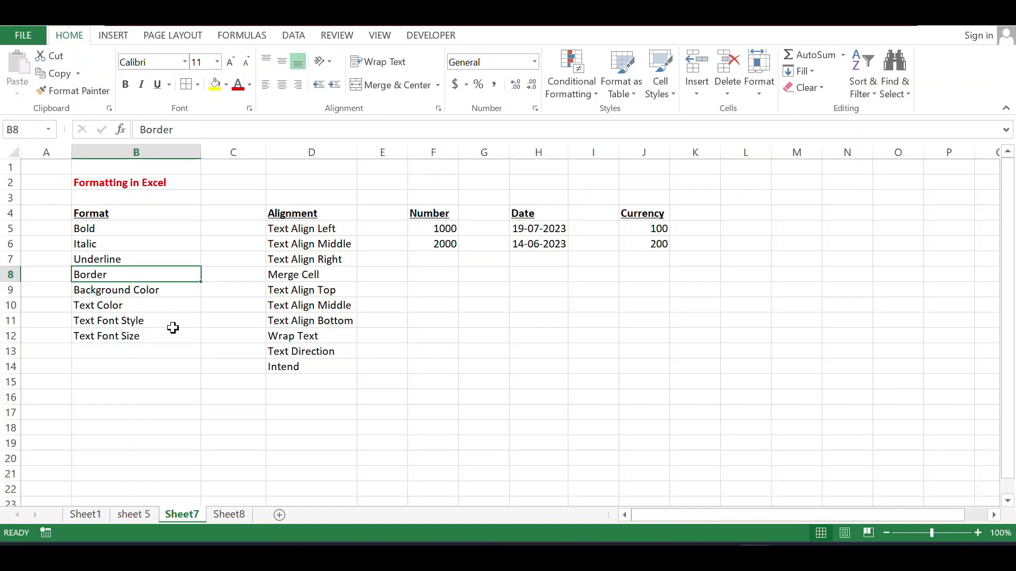
Step: Fill the Background Color entry in cell B9 with standard yellow
key("Down")
key("Down")
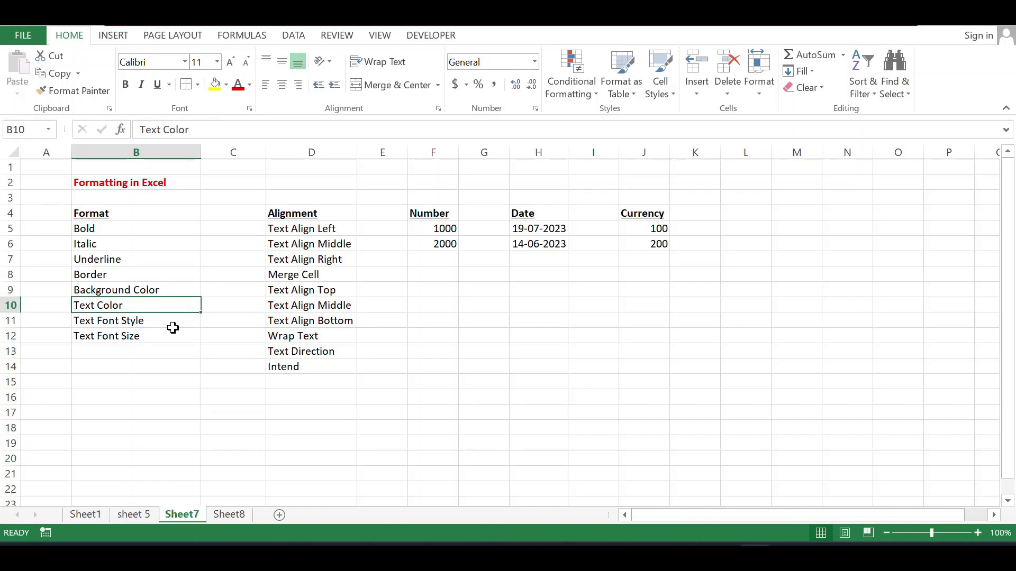
key("Up")
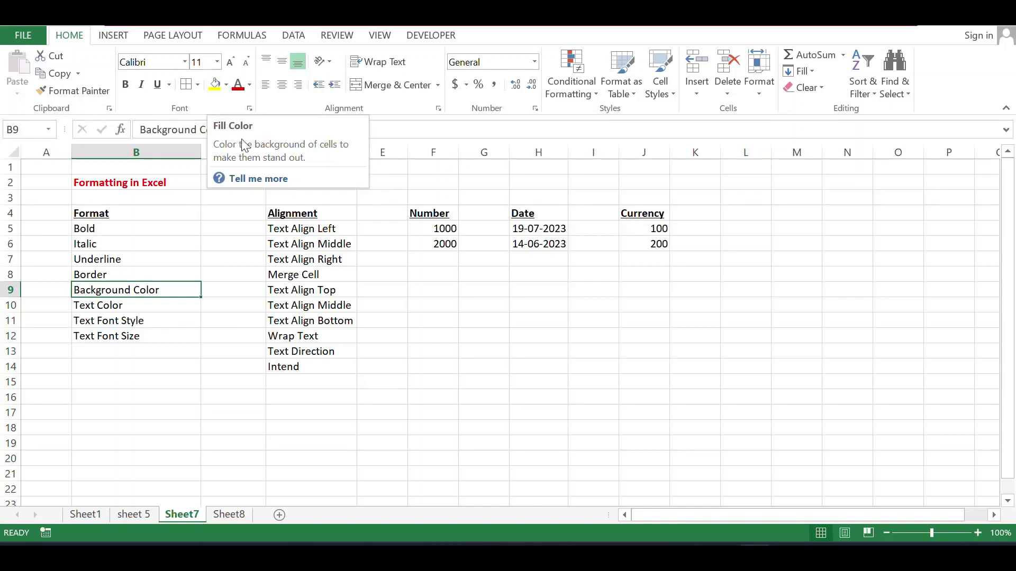
left_click(227, 86)
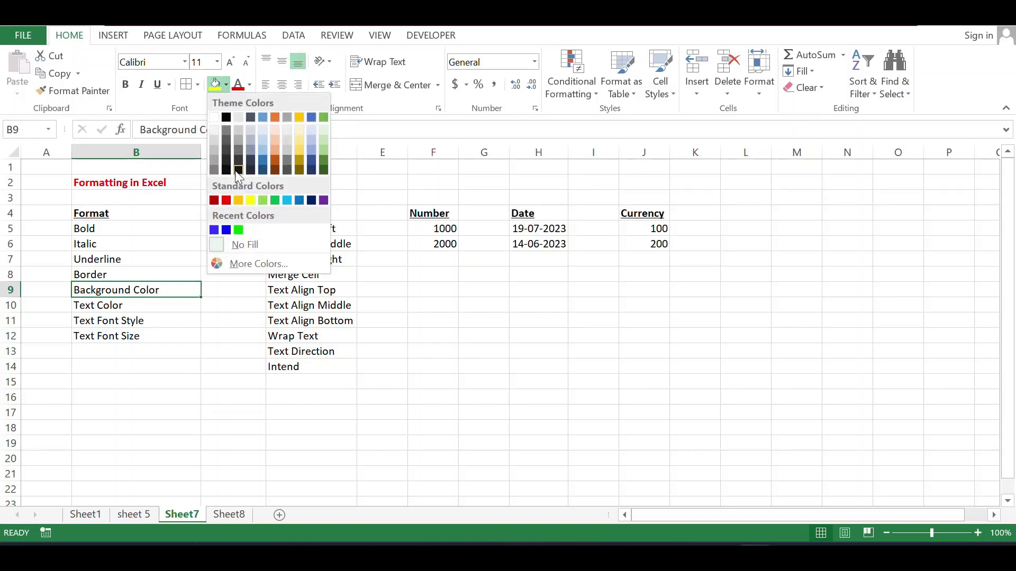
left_click(250, 200)
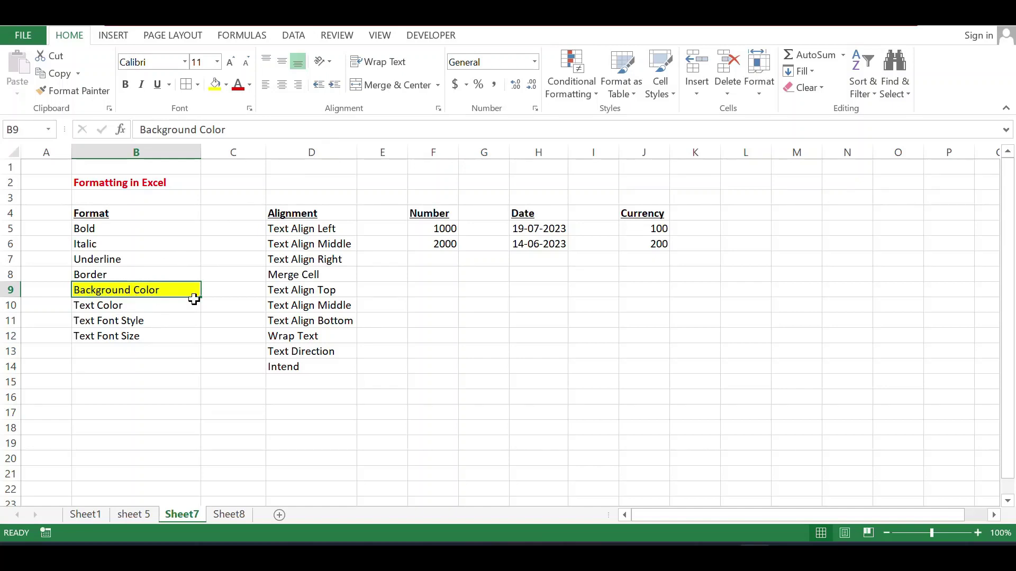
Step: Set the text color of cell B10 to standard red and the font of cell B11 to Arial Black
left_click(155, 308)
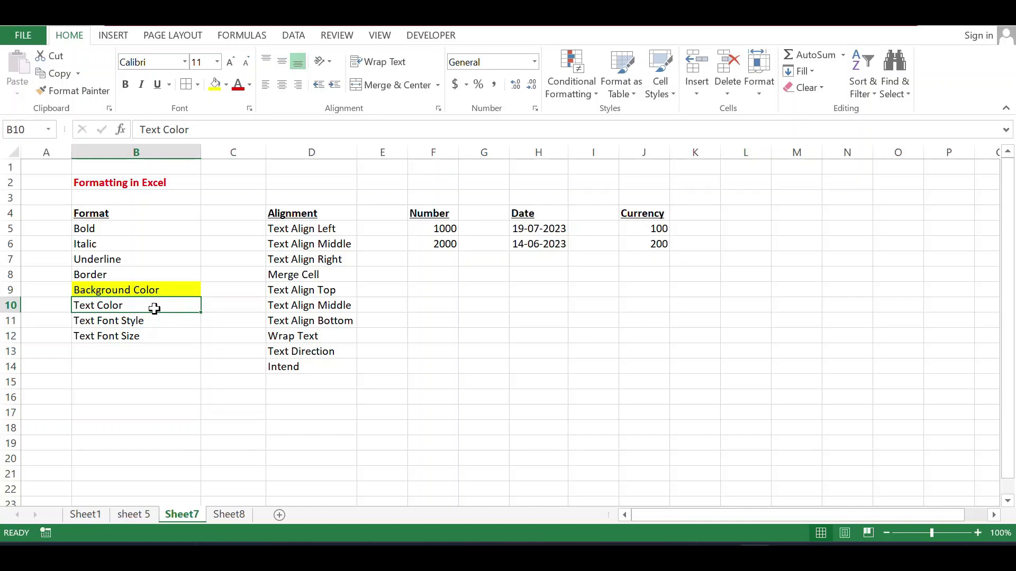
left_click(250, 84)
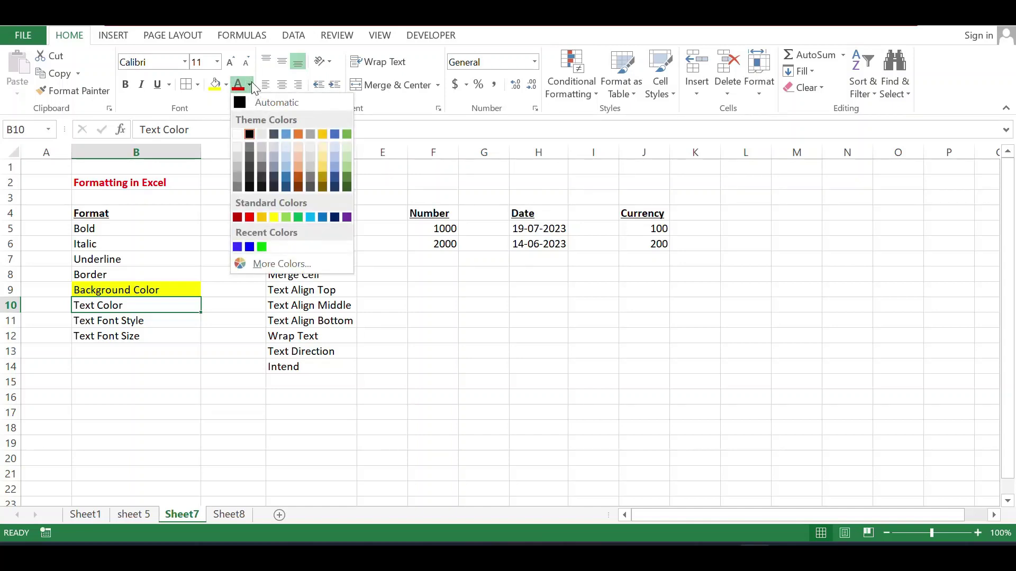
left_click(250, 218)
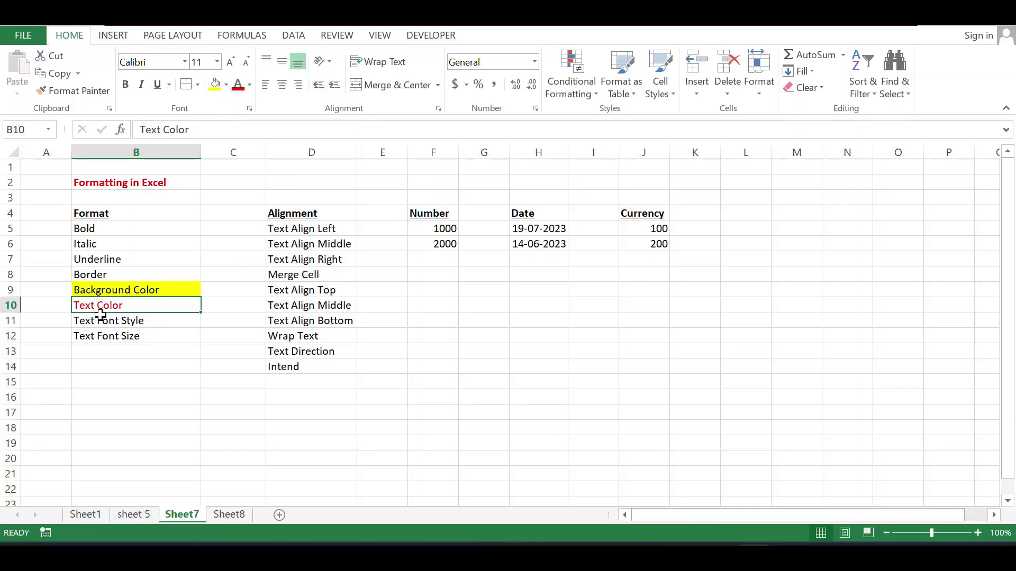
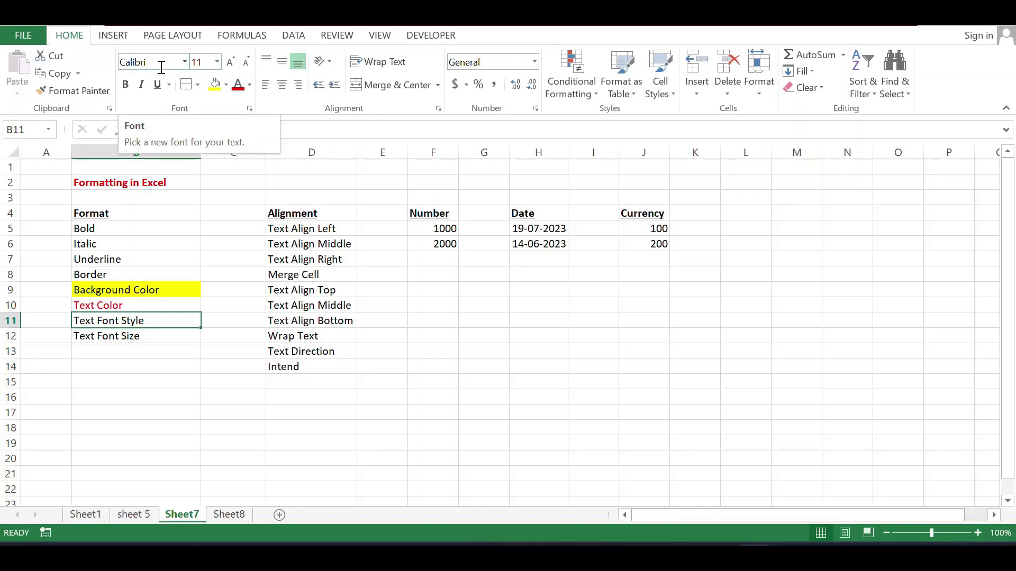
left_click(188, 65)
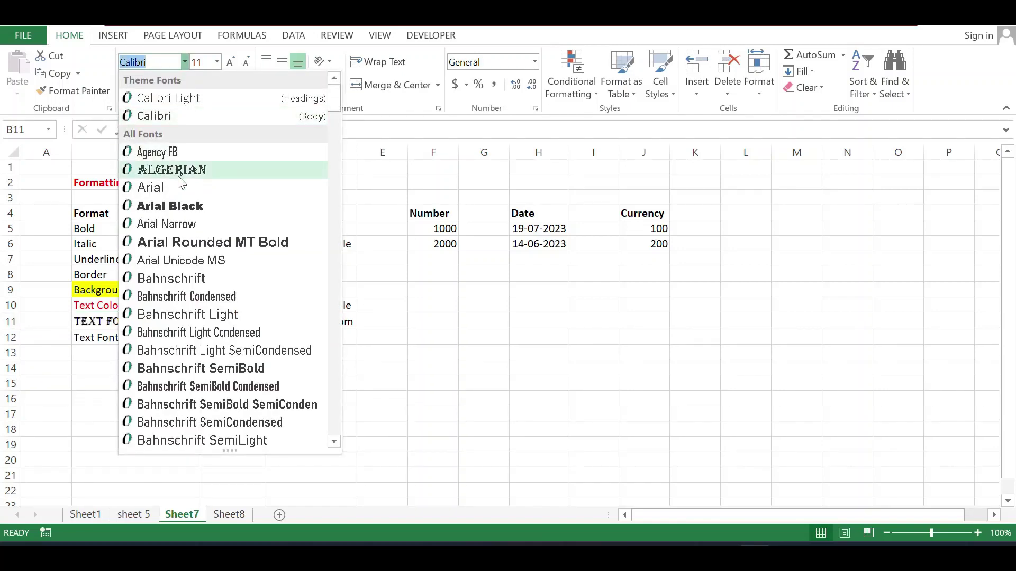
left_click(179, 207)
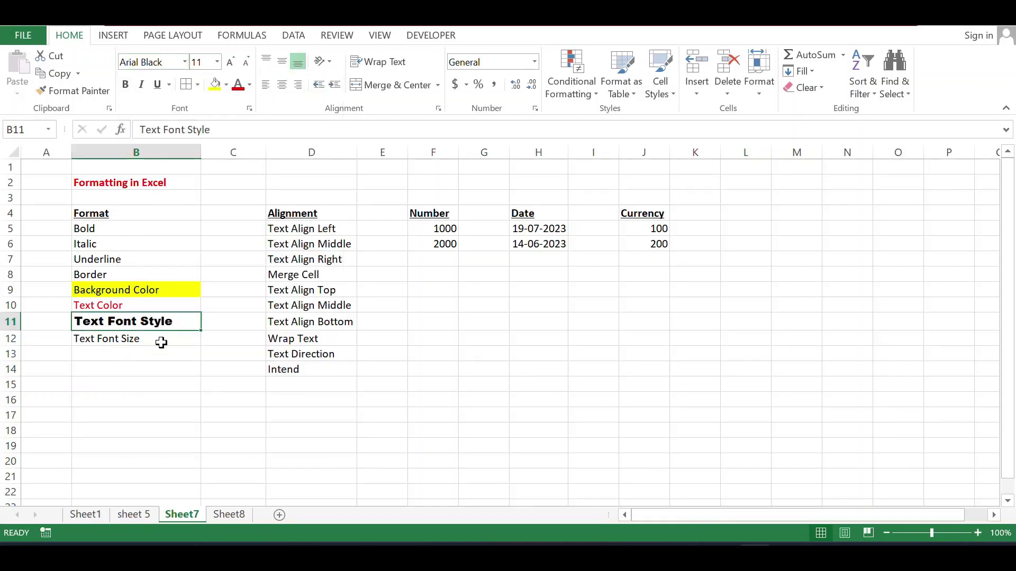
Step: Enlarge and shrink the font of the Text Font Size entry in B12 stepwise, and set its size to 20
left_click(159, 340)
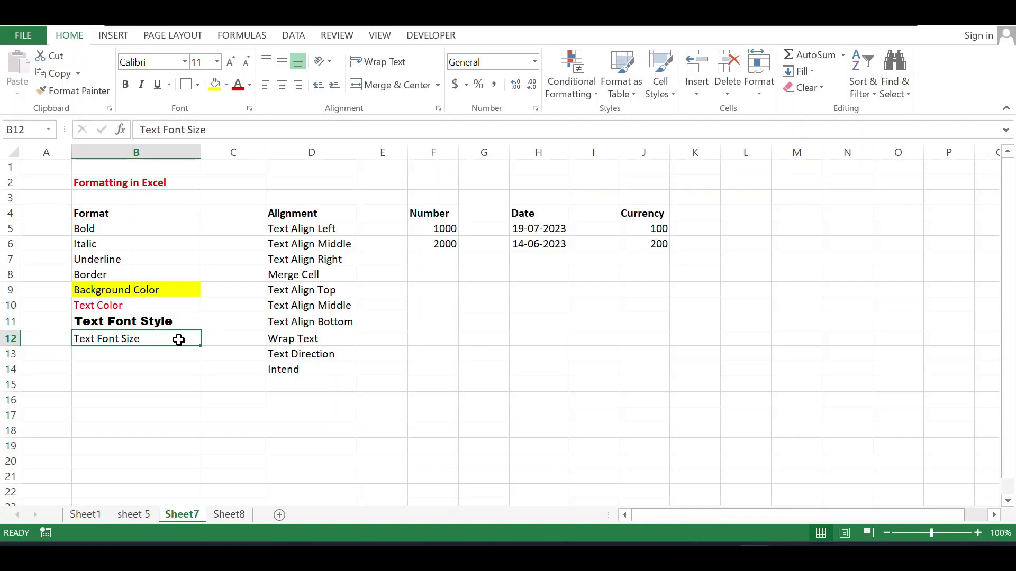
left_click(231, 64)
left_click(232, 64)
left_click(232, 65)
left_click(246, 62)
left_click(246, 62)
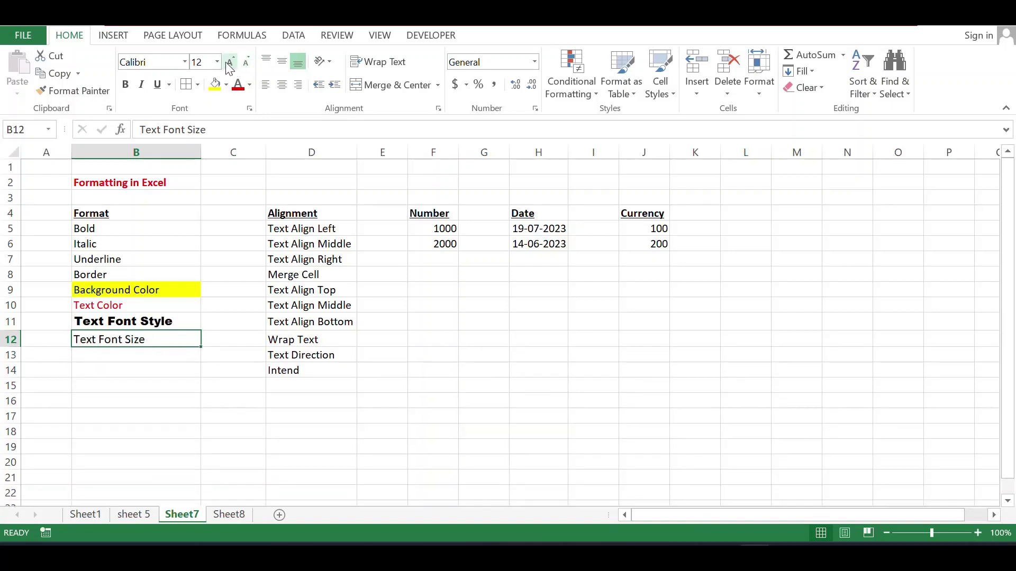
left_click(217, 62)
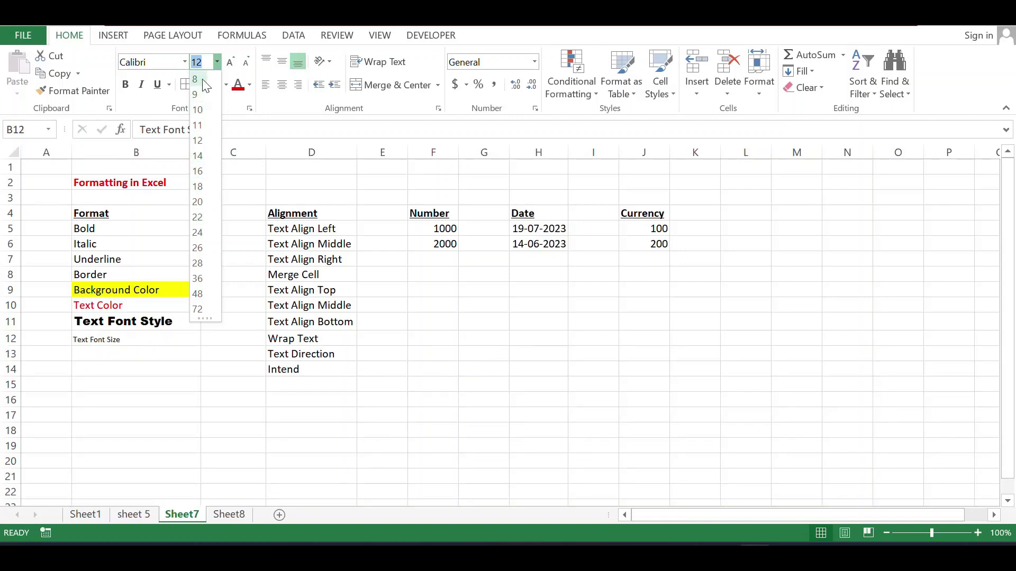
left_click(202, 206)
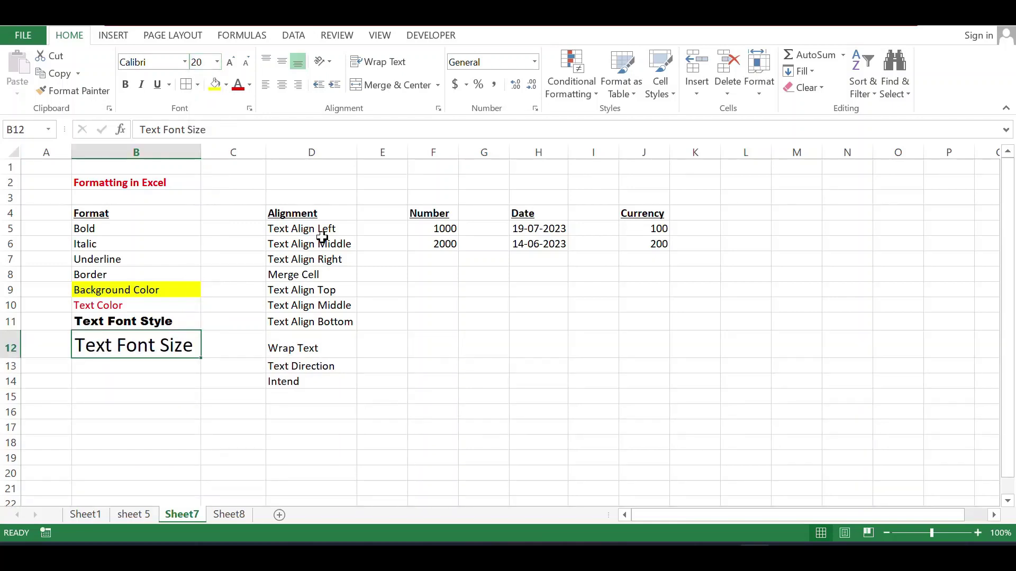
left_click_drag(321, 216, 322, 309)
left_click_drag(321, 313, 323, 375)
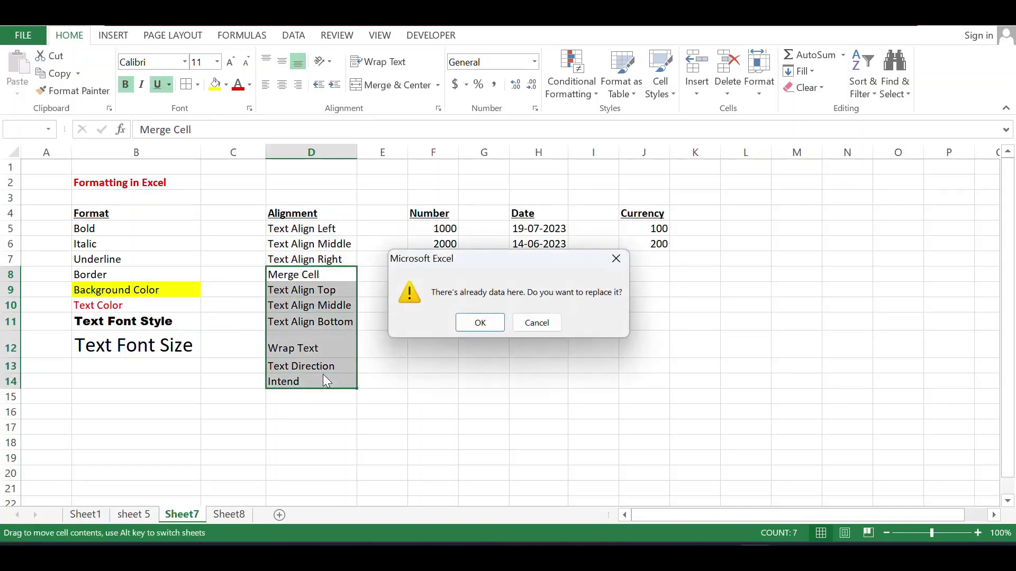
key("Escape")
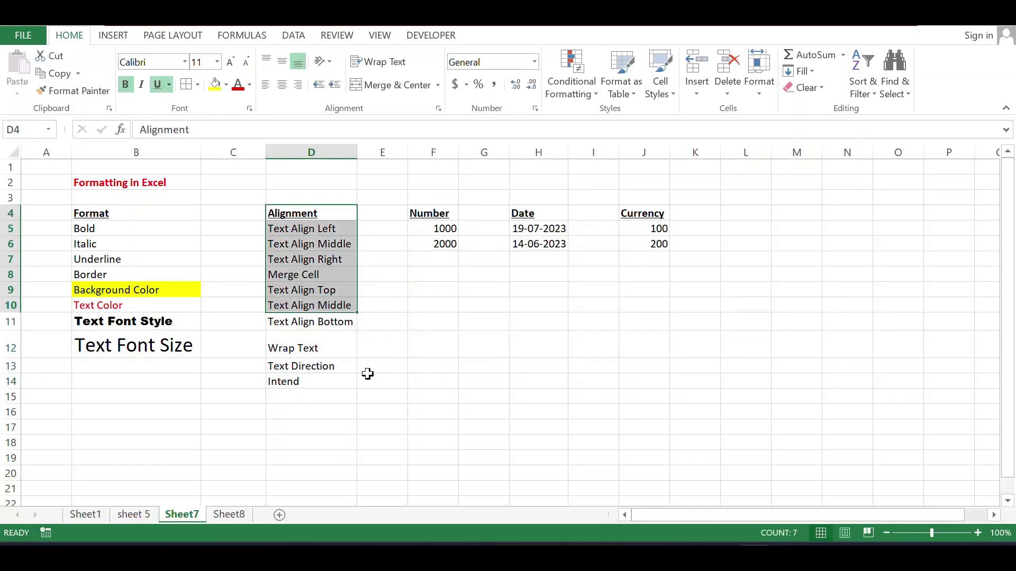
Step: Left-align the text in cell D5 and center the text in cell D6 within a widened column D
left_click(300, 227)
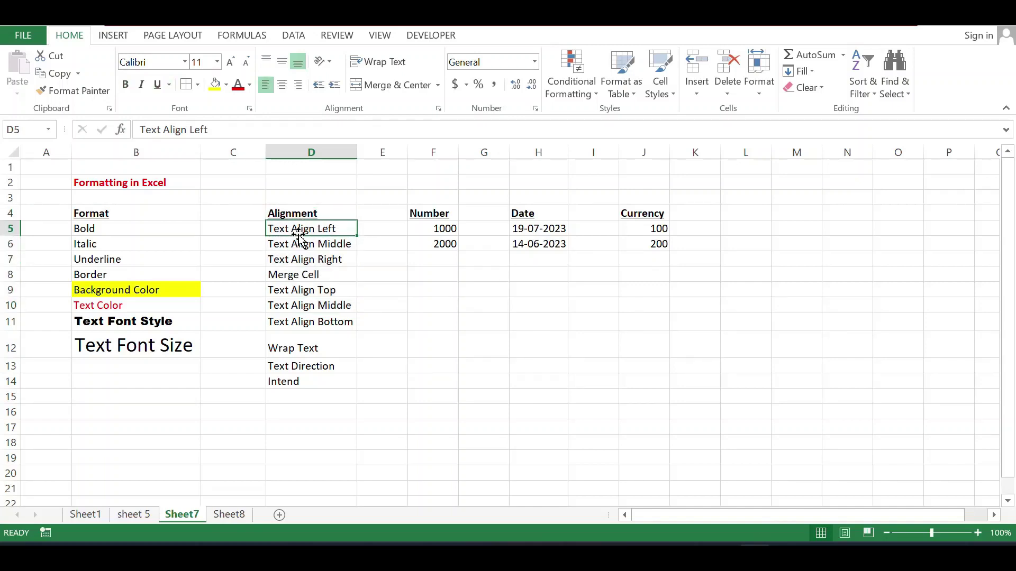
left_click(336, 244)
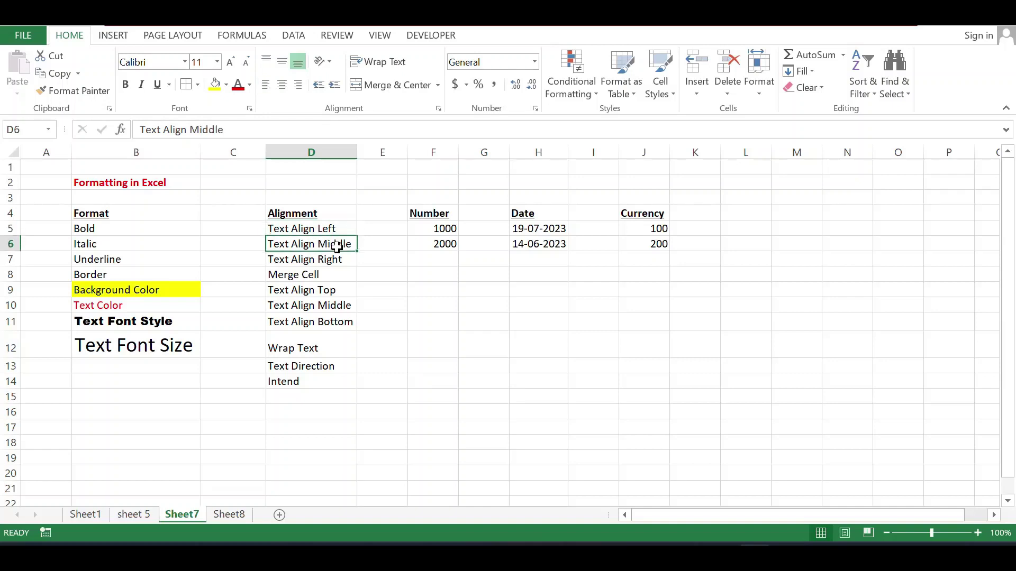
left_click(282, 85)
left_click_drag(358, 153, 403, 153)
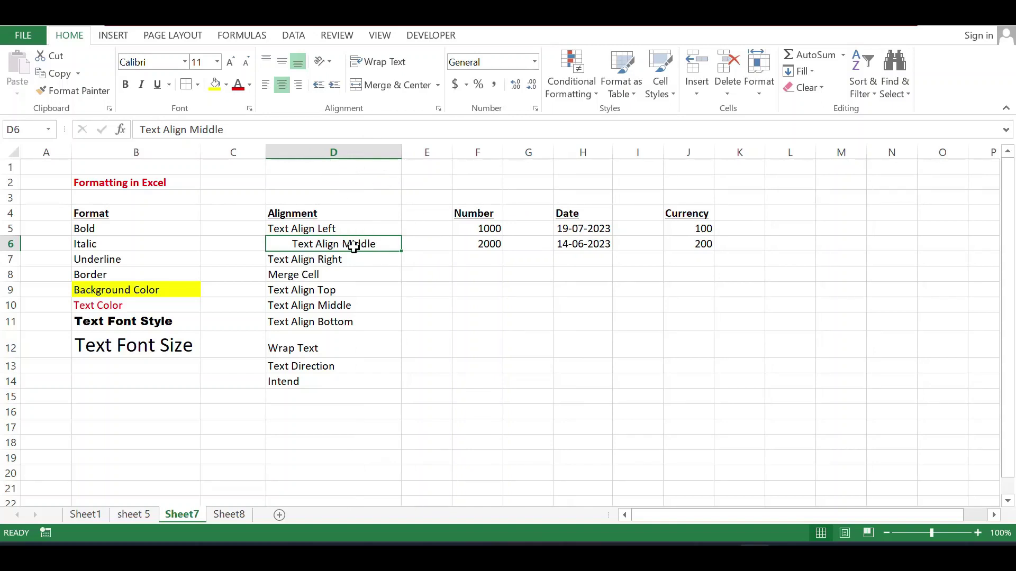
Step: Try right and left alignment on the Text Align Middle entry in D6, and return it to centered
left_click(297, 89)
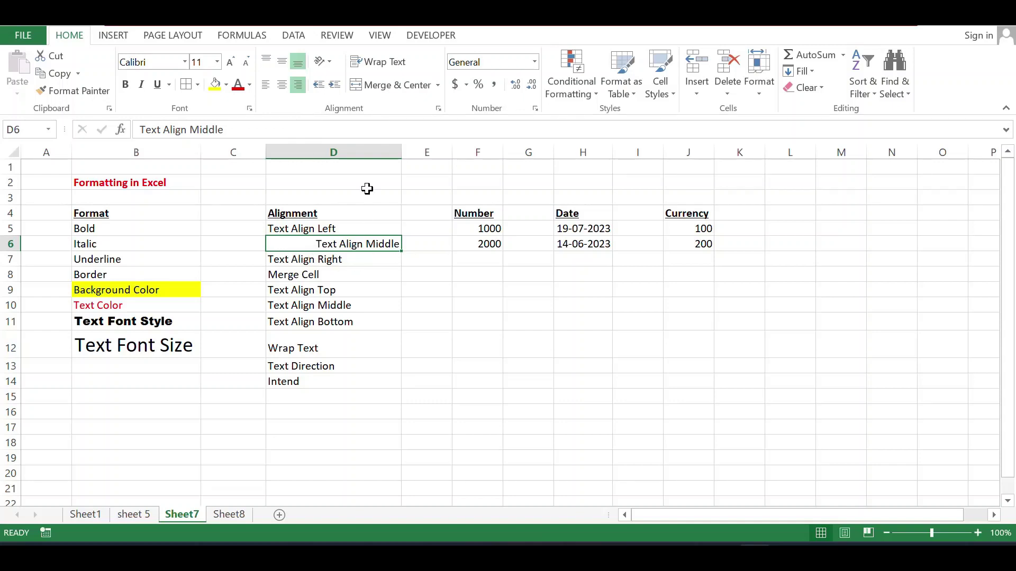
left_click(268, 87)
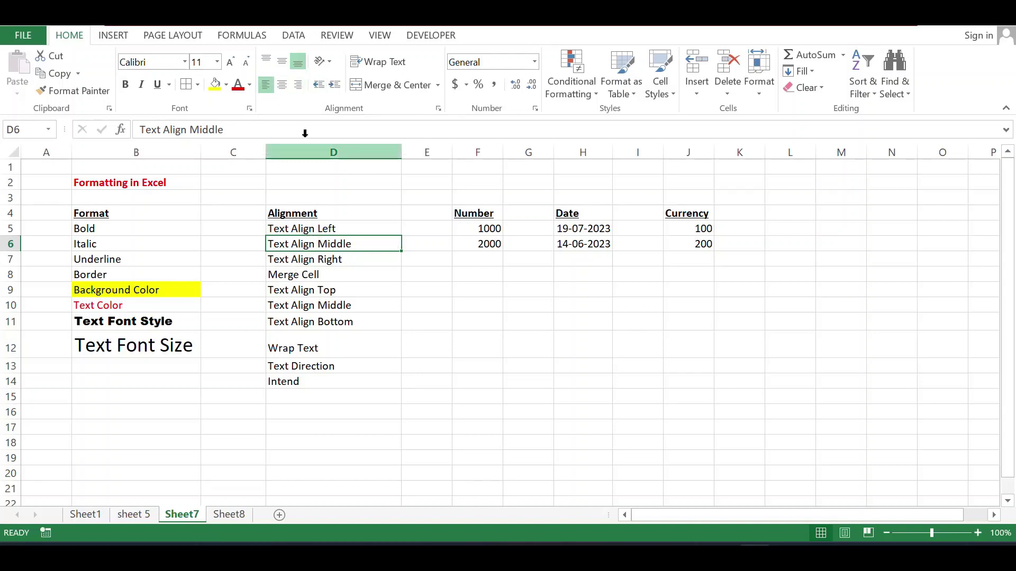
left_click(280, 86)
Step: Right-align the Text Align Right entry in cell D7
left_click(281, 259)
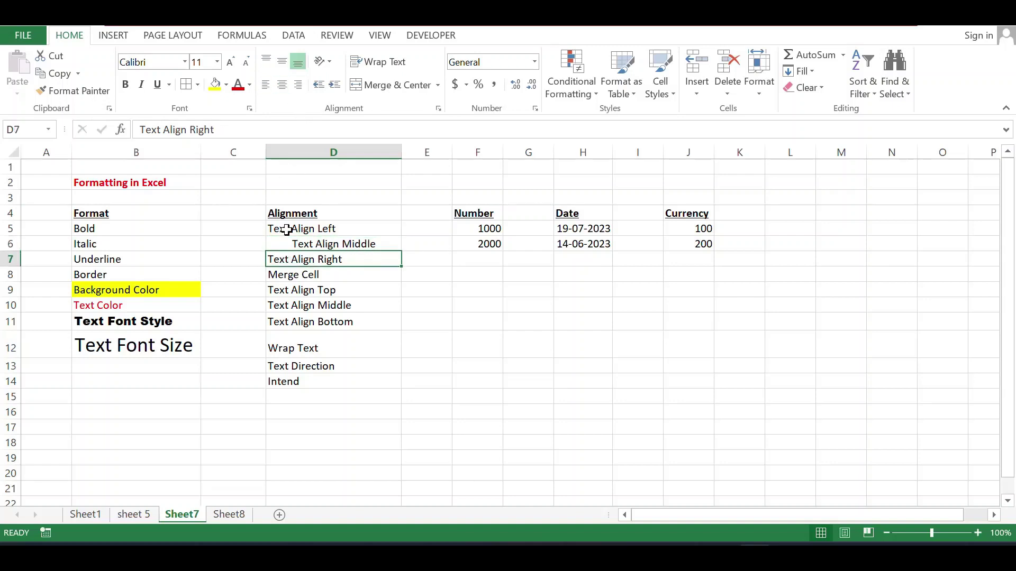
left_click(298, 84)
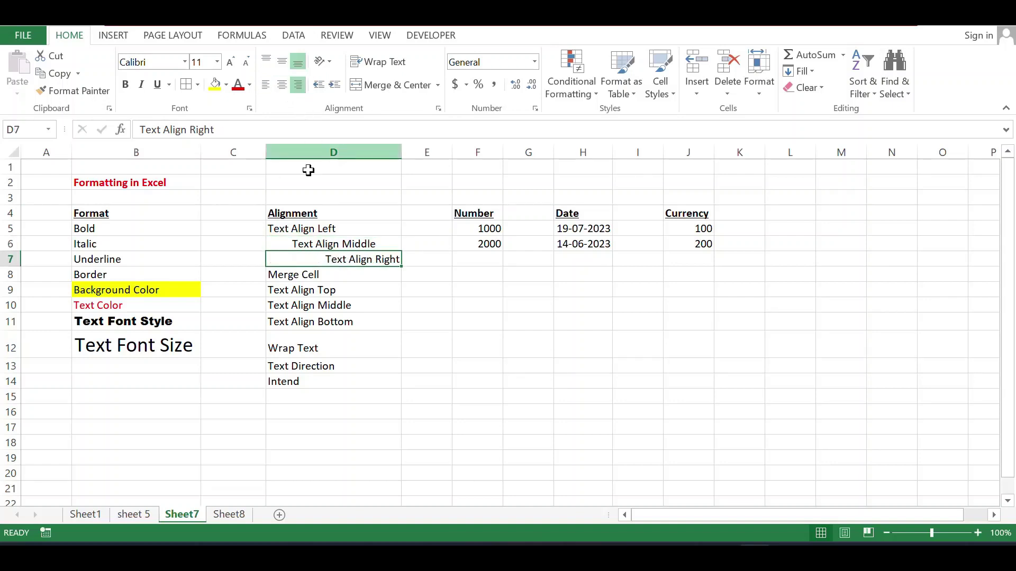
Step: Merge and center cells C4:C7, and enter the text Merge in the merged cell
left_click(298, 279)
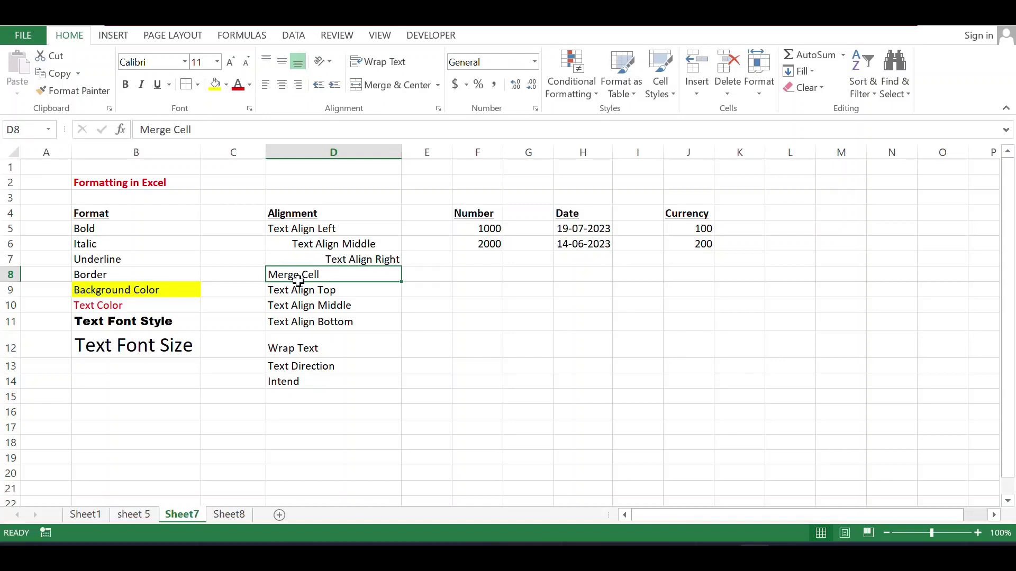
left_click(232, 215)
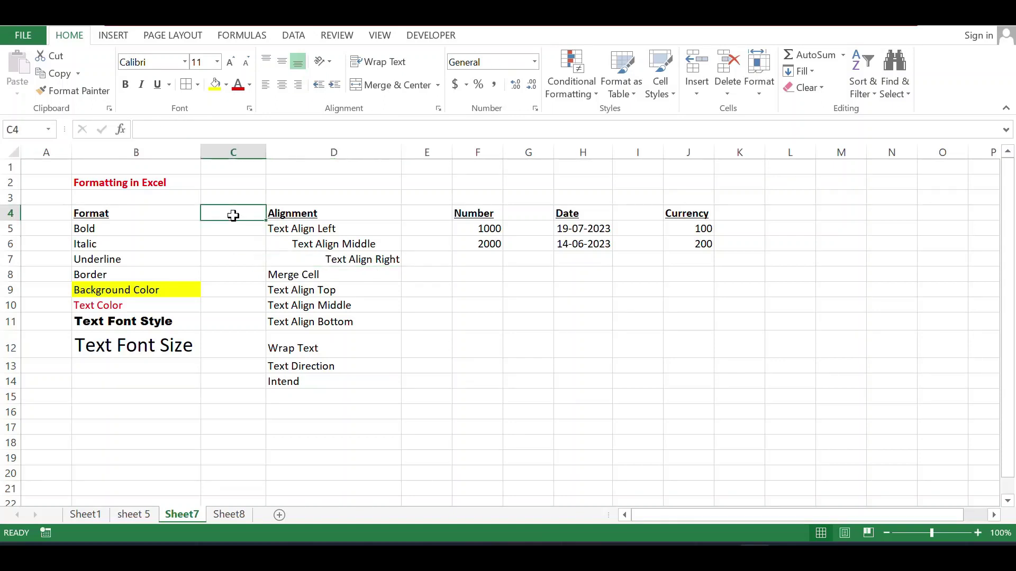
left_click_drag(234, 221, 233, 259)
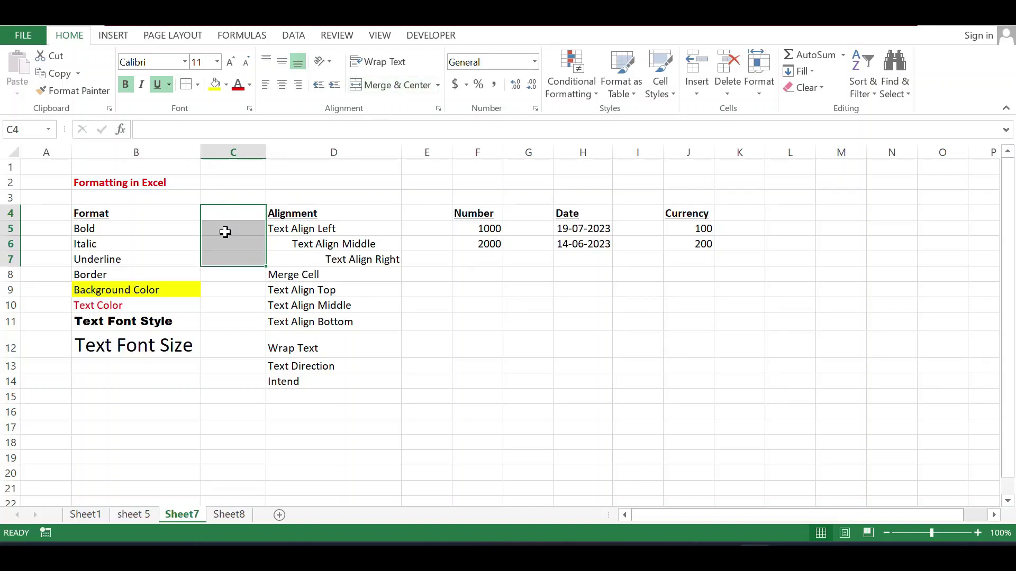
left_click(403, 85)
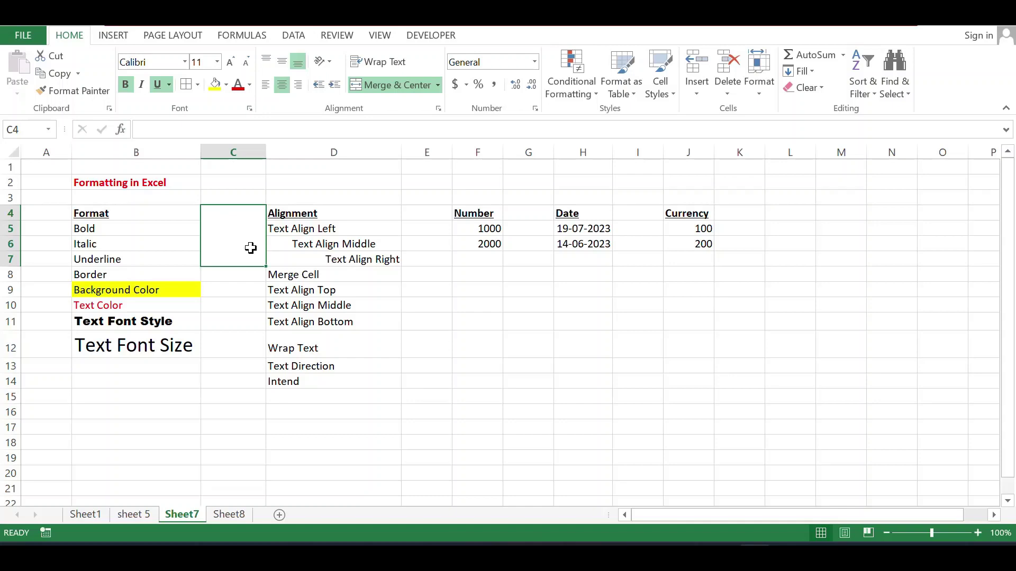
type("Merge")
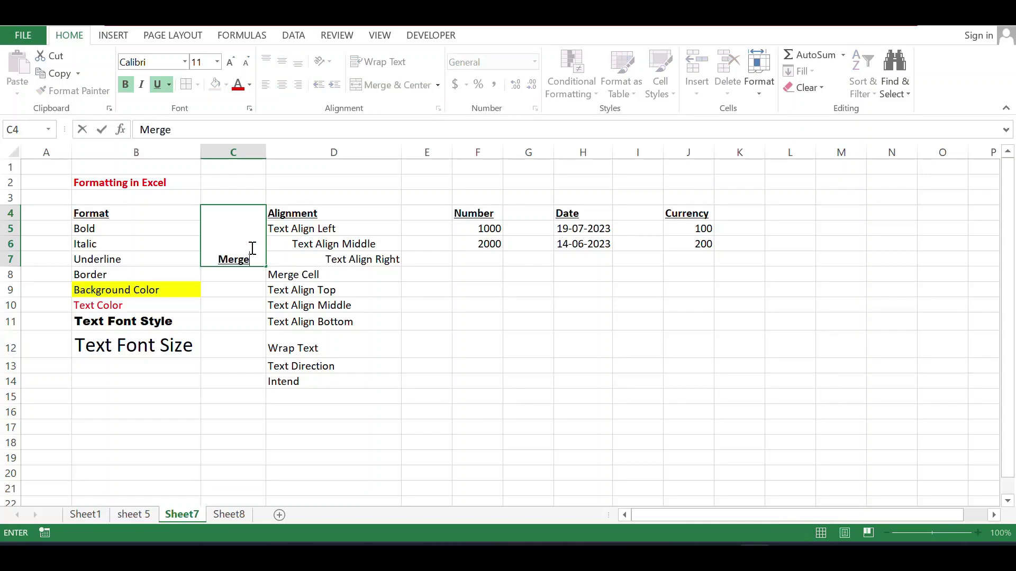
key("Return")
left_click(250, 248)
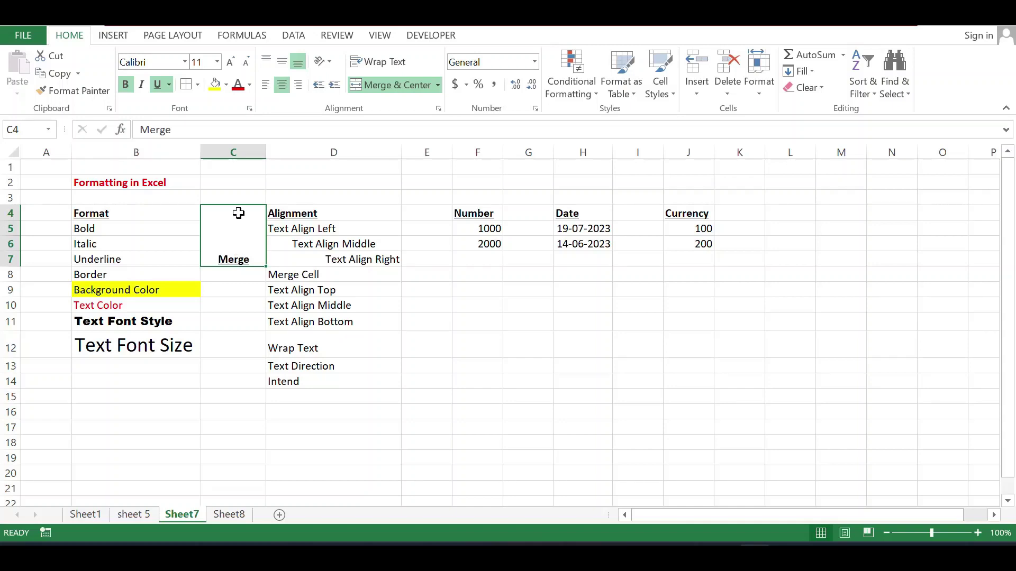
Step: Try top, middle and bottom vertical alignment on the merged Merge cell, and set it to middle alignment
left_click(265, 62)
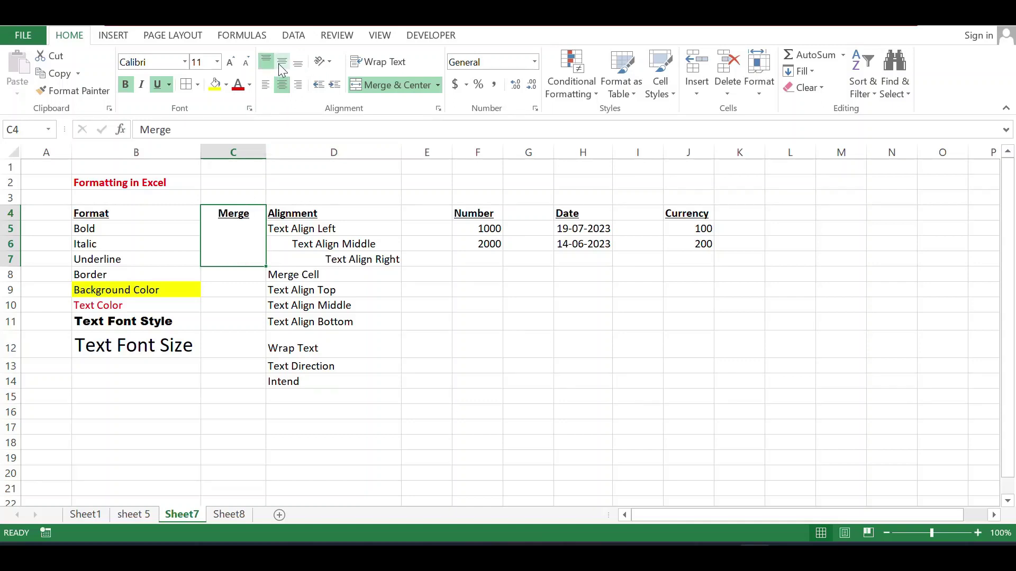
left_click(282, 66)
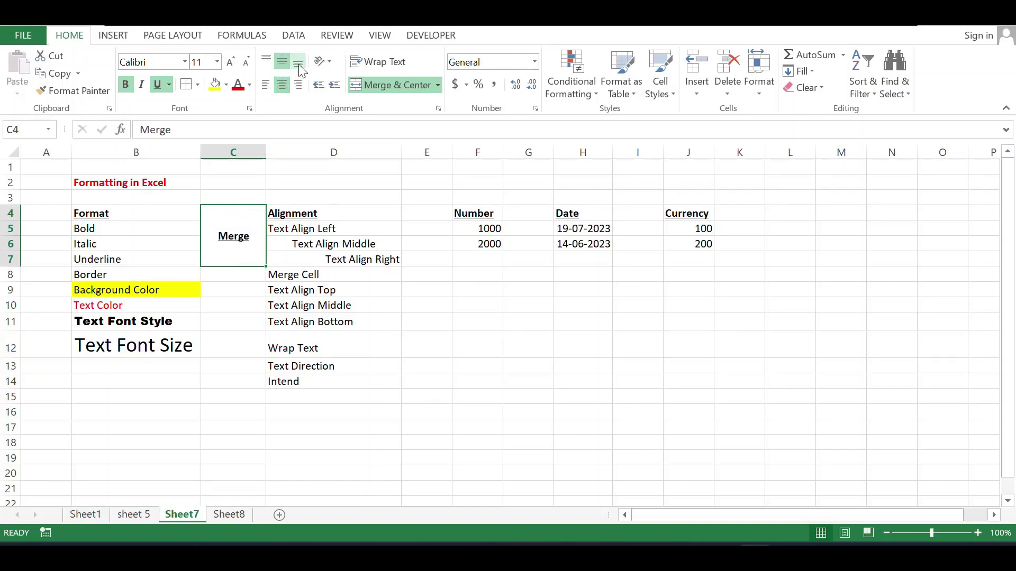
left_click(300, 69)
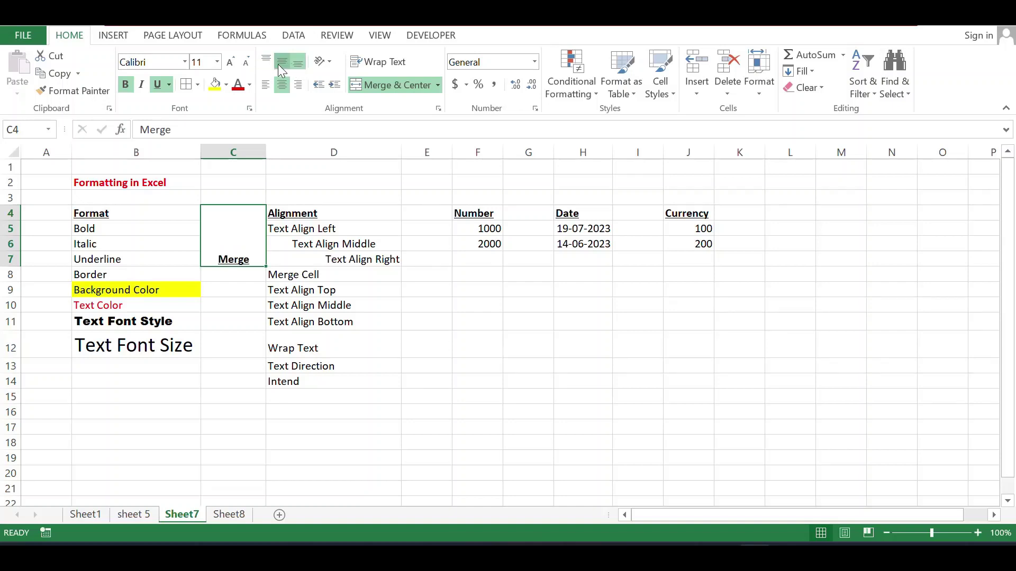
left_click(278, 65)
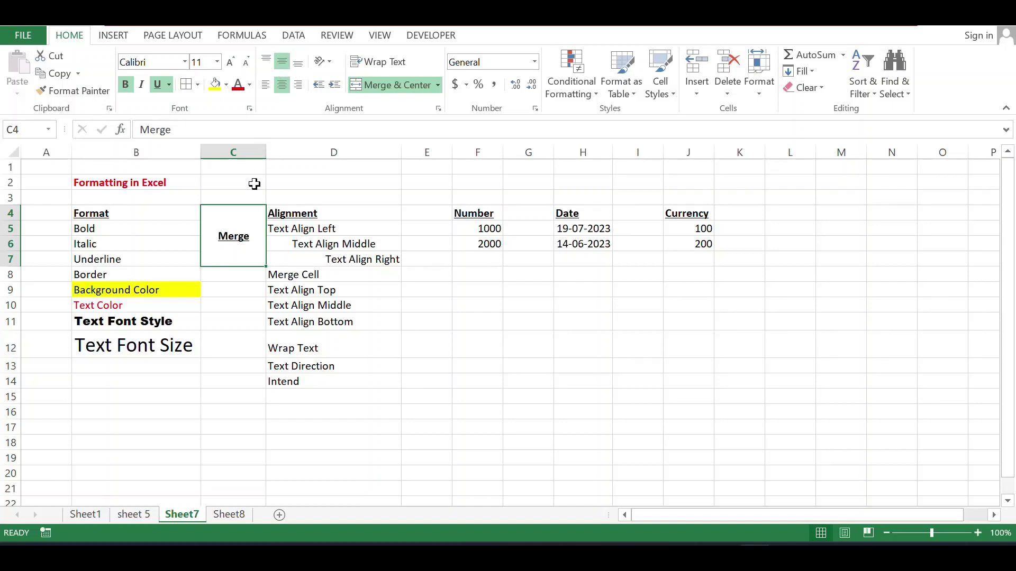
Step: Unmerge cells C4:C7 and undo the unmerging
left_click(408, 85)
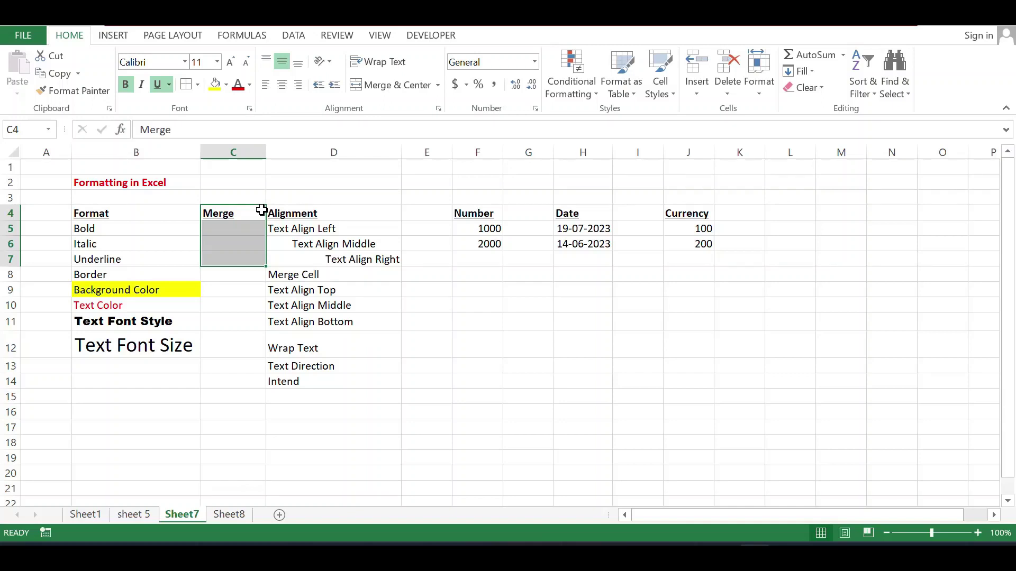
key("ctrl+z")
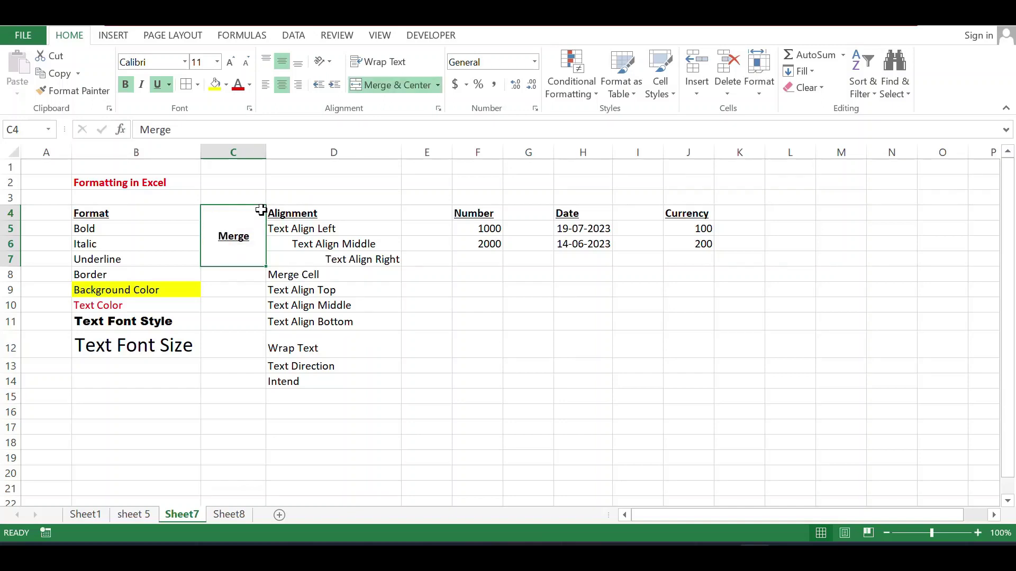
Step: Turn on text wrapping for the merged Merge cell, and try rotating its text up and down before restoring the horizontal direction
left_click(386, 66)
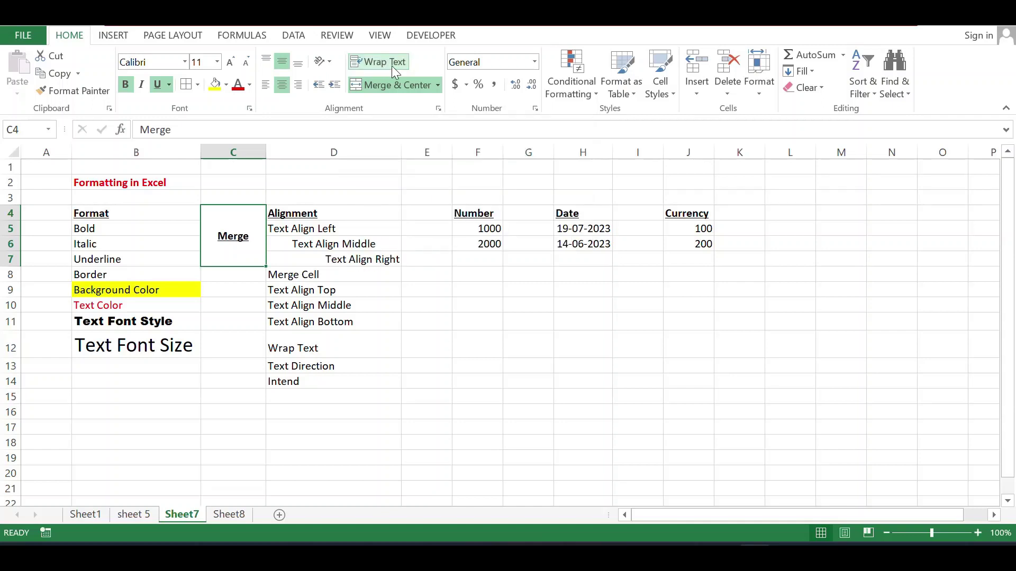
left_click(326, 63)
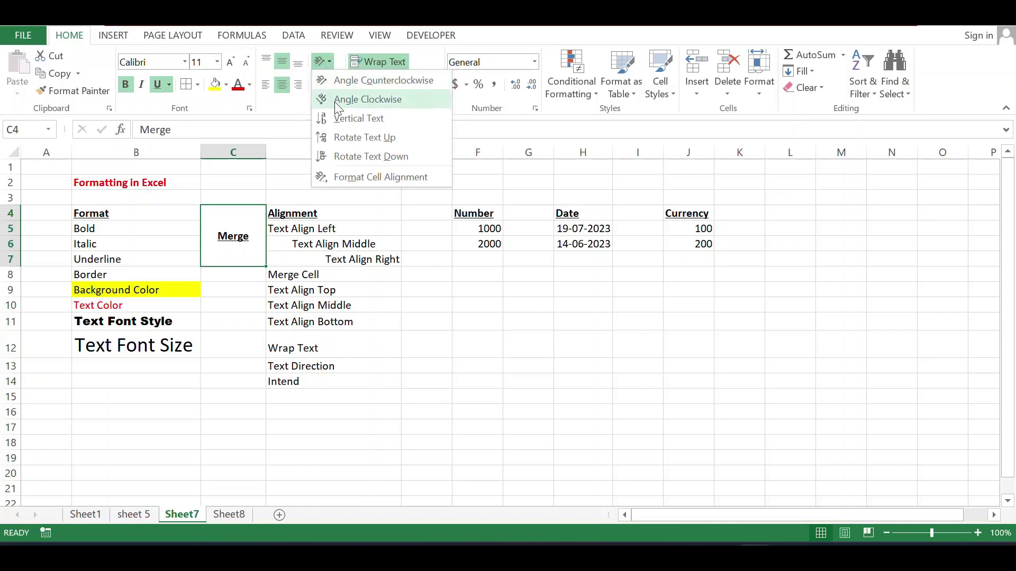
left_click(375, 139)
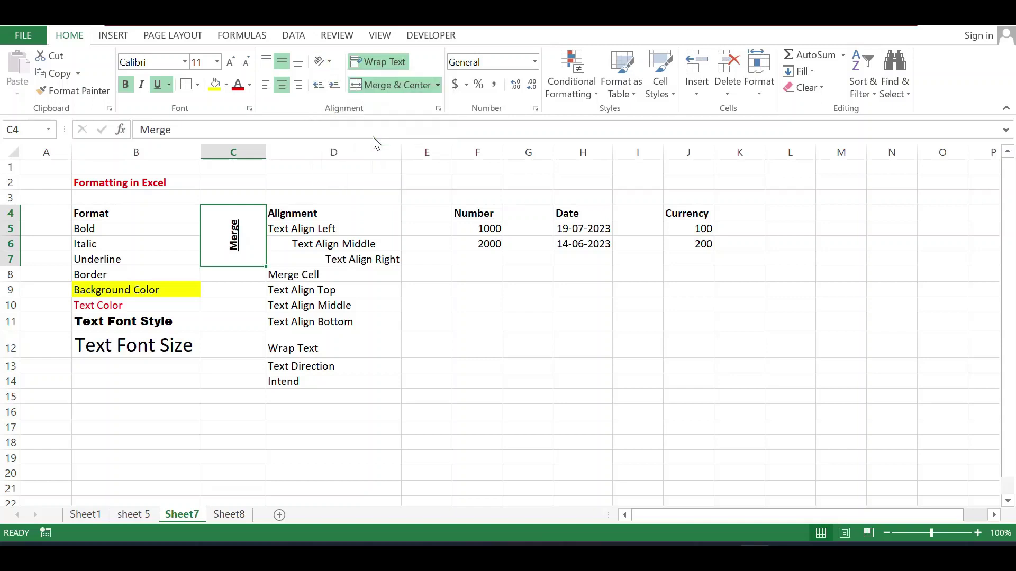
left_click(331, 60)
left_click(398, 166)
key("ctrl+z")
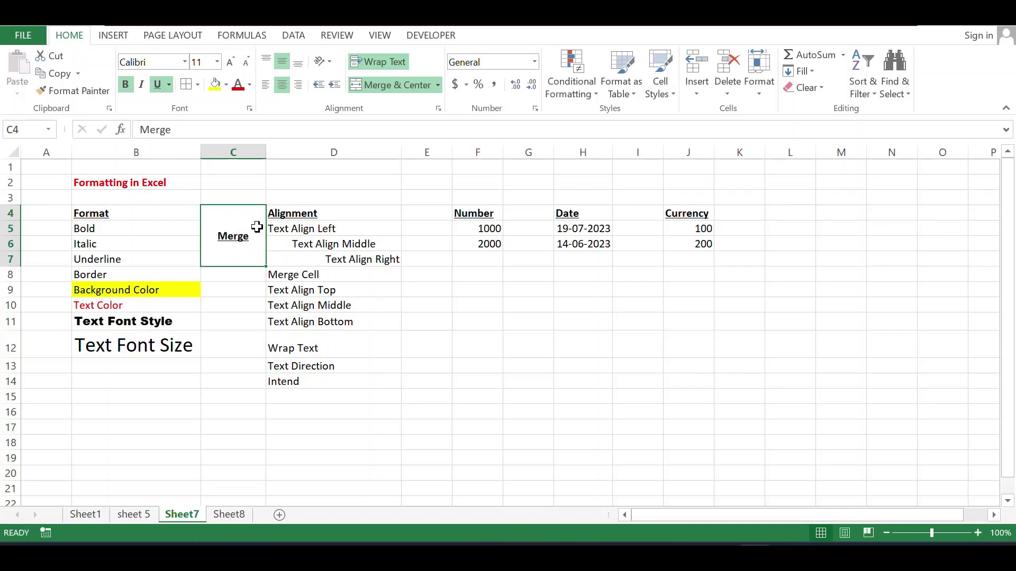
left_click(373, 62)
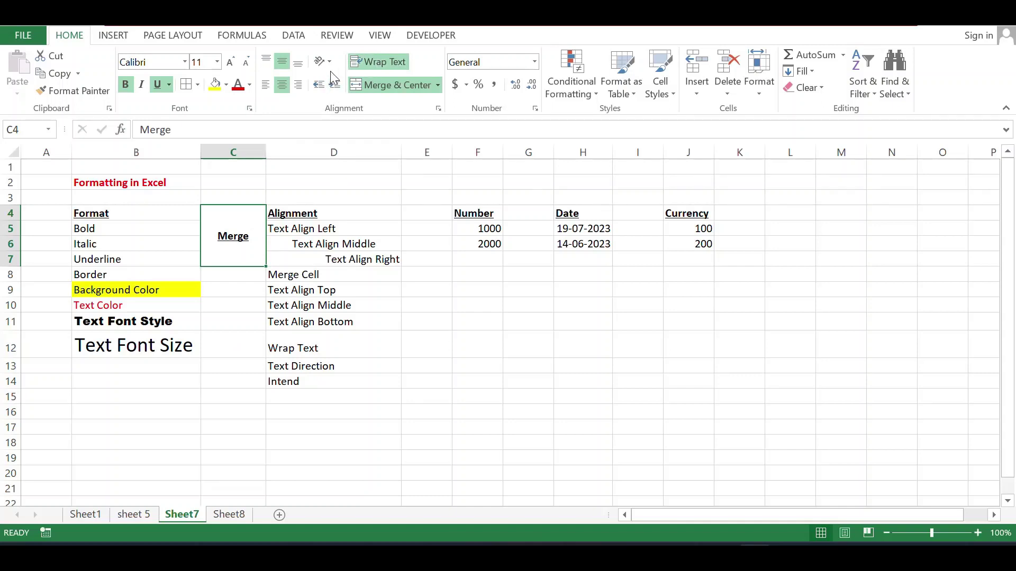
Step: Enter the sample text "This text is wrap" in cell C17
left_click(238, 427)
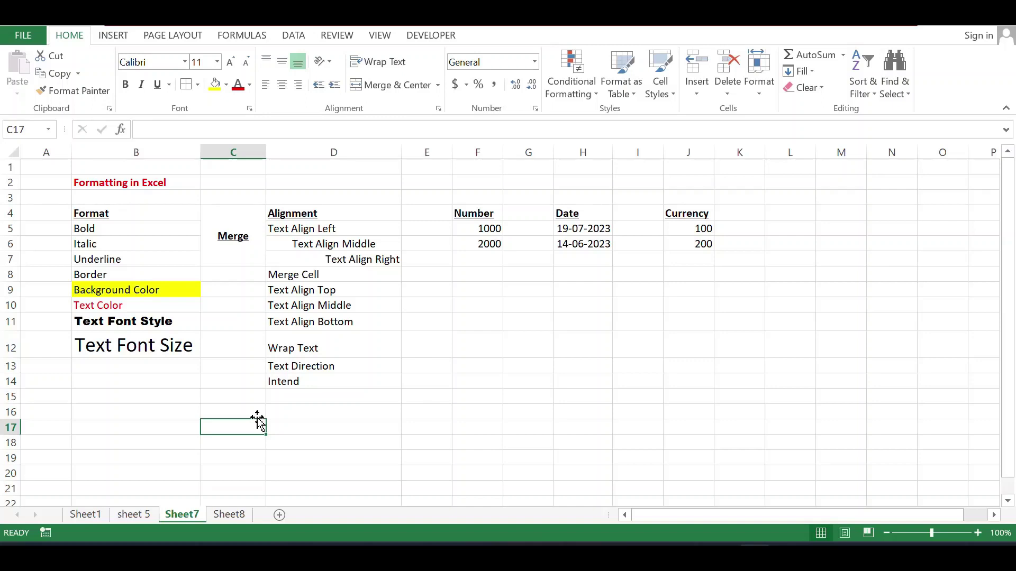
type("Th")
key("BackSpace")
key("BackSpace")
type("This ")
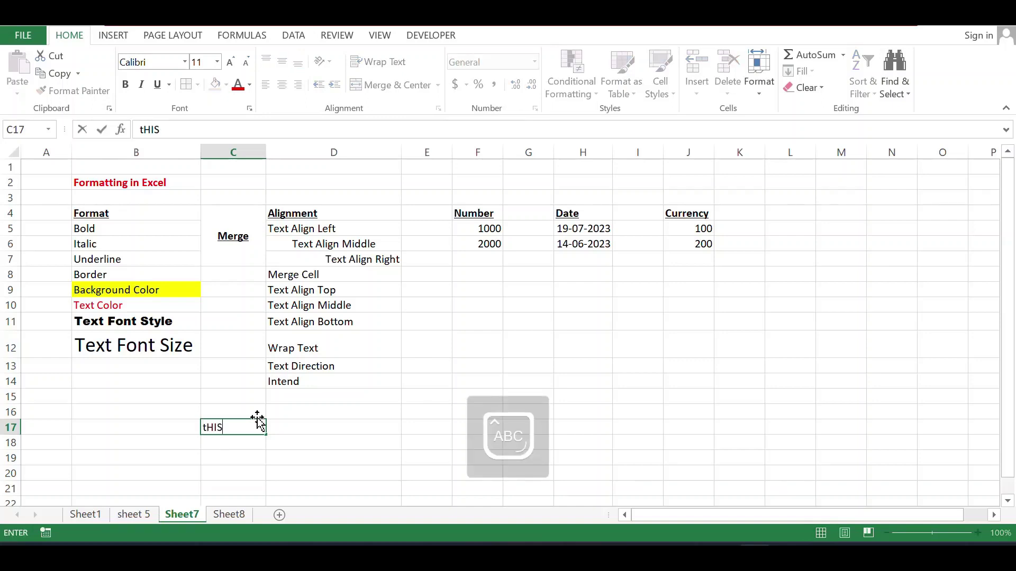
type("the")
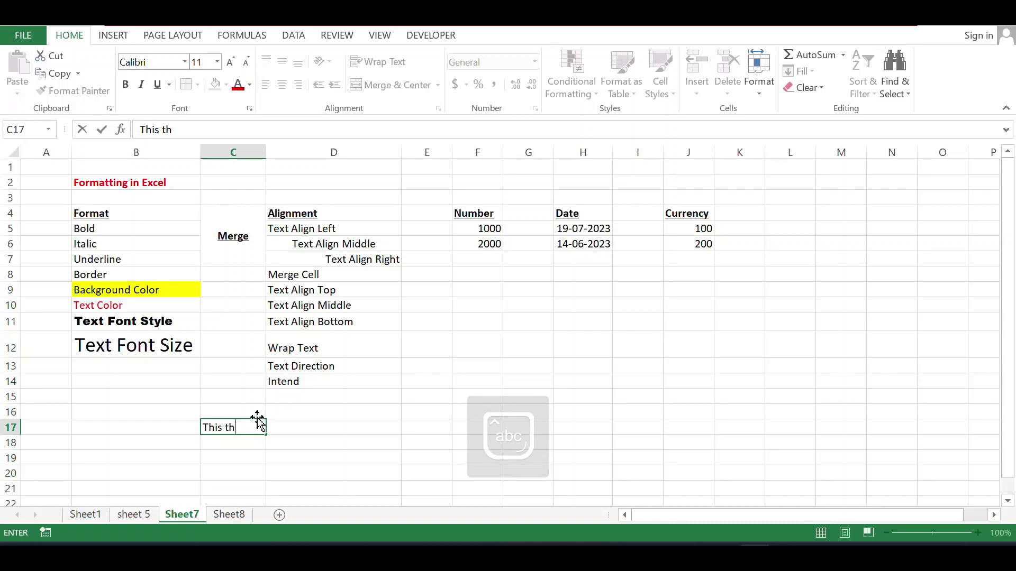
key("BackSpace")
key("BackSpace")
key("BackSpace")
type("text is wrap")
key("Return")
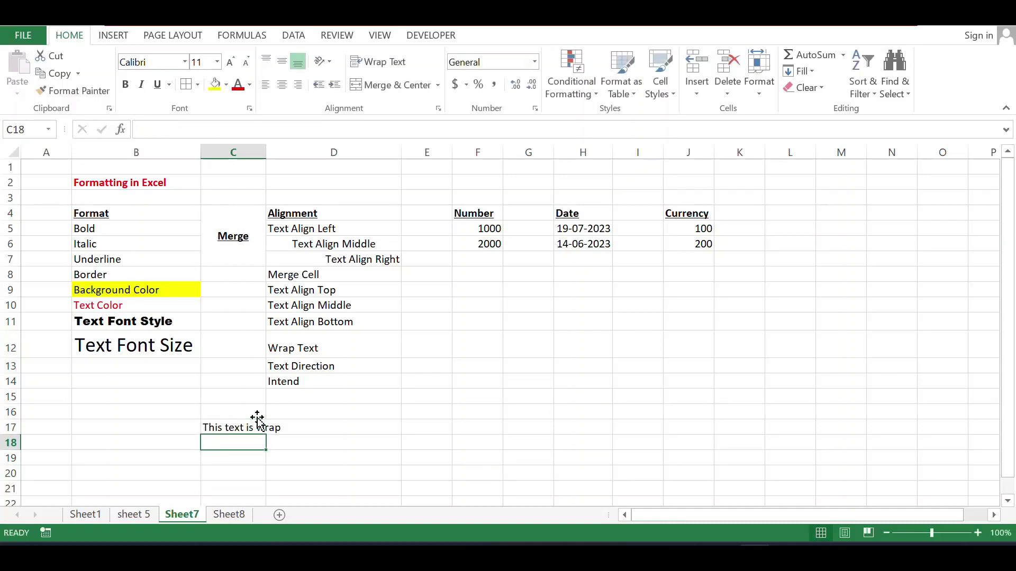
Step: Turn text wrapping on and off again for the sample text in cell C17
key("Up")
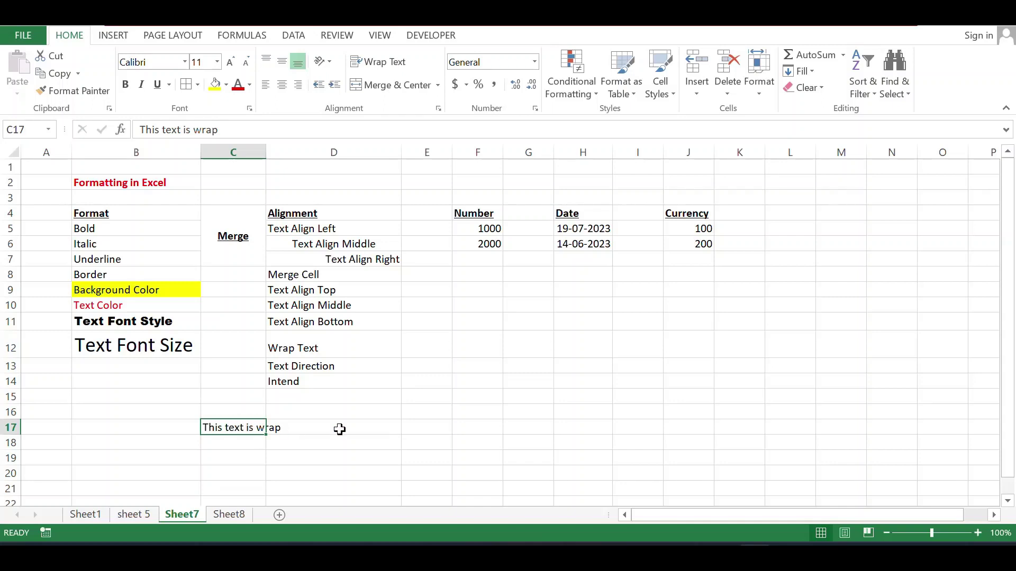
left_click(313, 433)
left_click(247, 427)
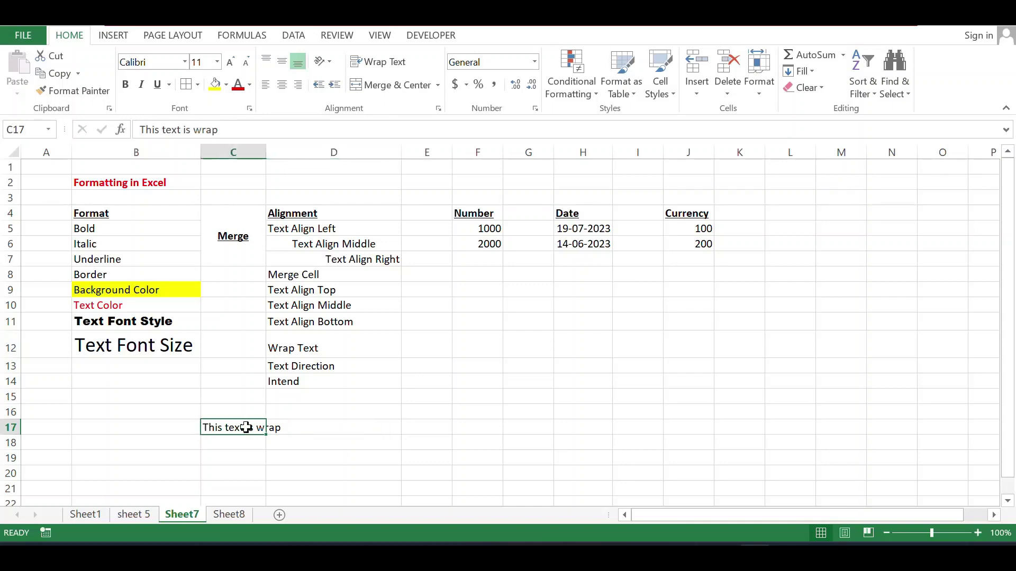
left_click(381, 65)
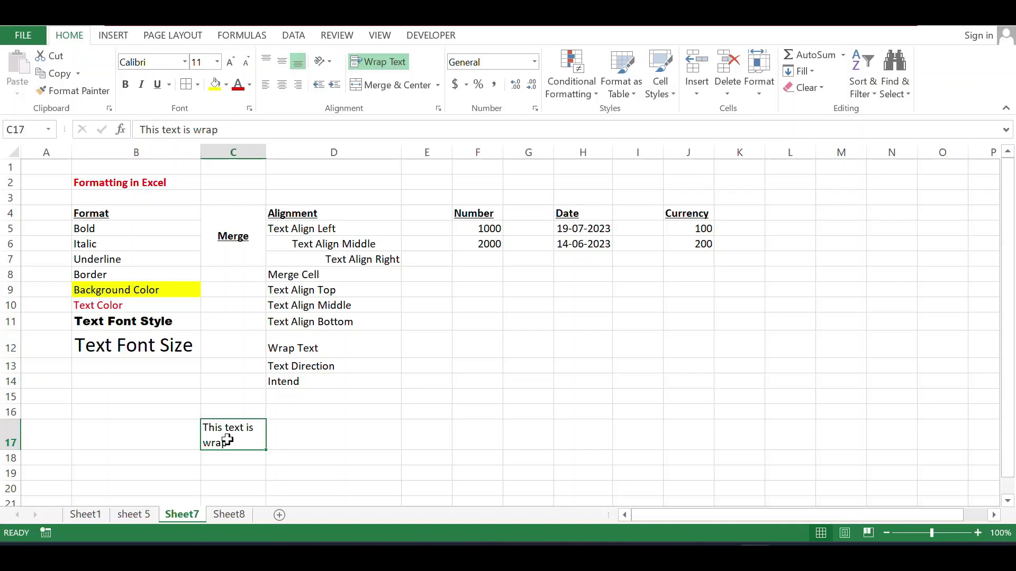
left_click(370, 66)
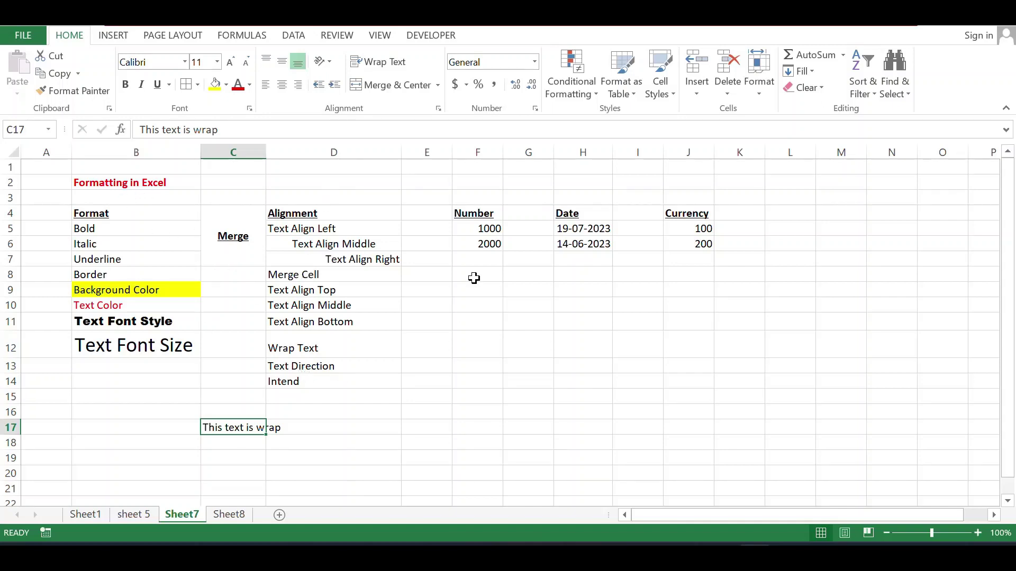
Step: Add two decimal places to the numbers in F5:F6, remove them again, and apply the comma style
left_click_drag(476, 229, 481, 242)
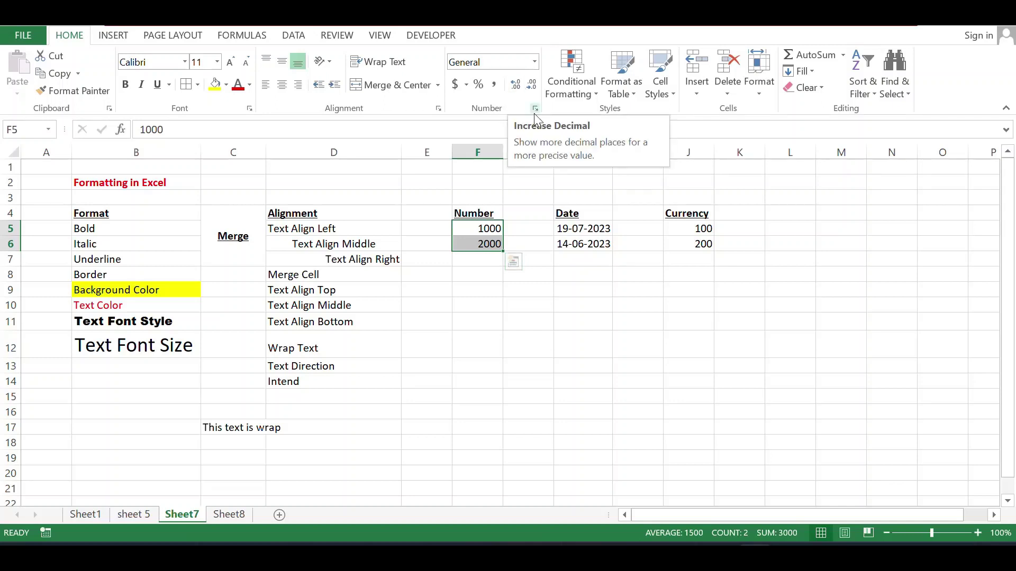
left_click(518, 87)
left_click(518, 87)
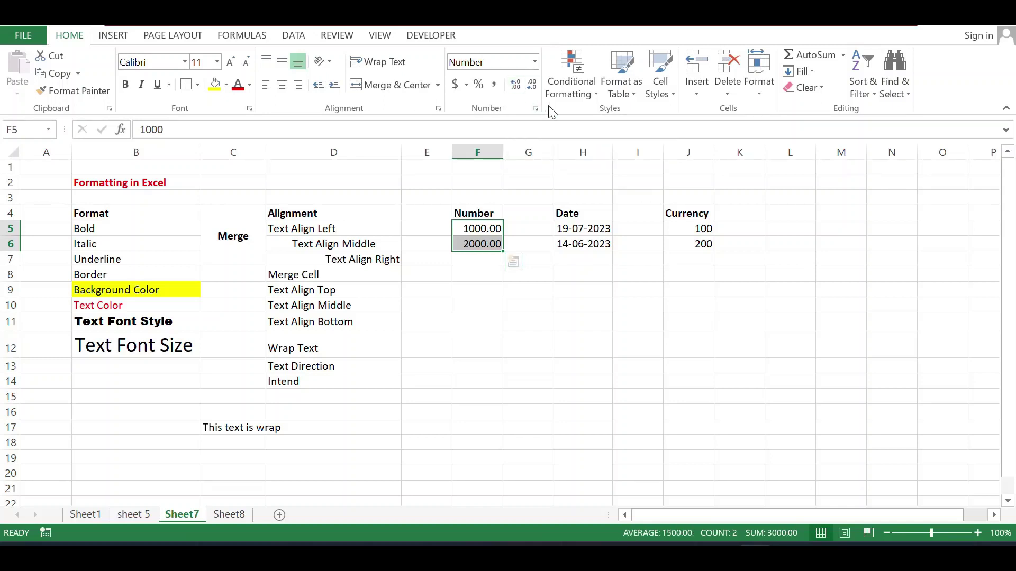
left_click(534, 88)
left_click(534, 87)
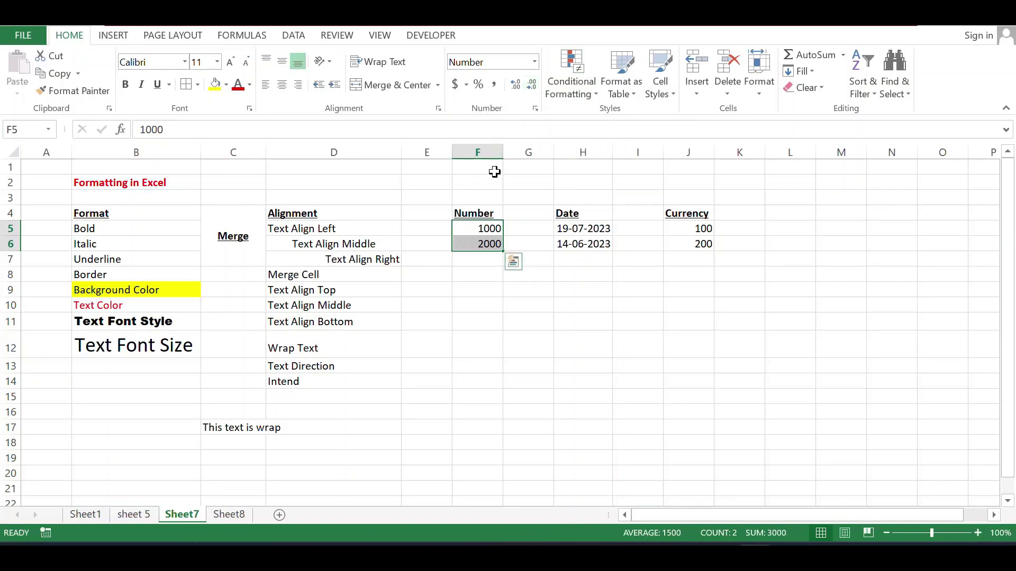
left_click(495, 87)
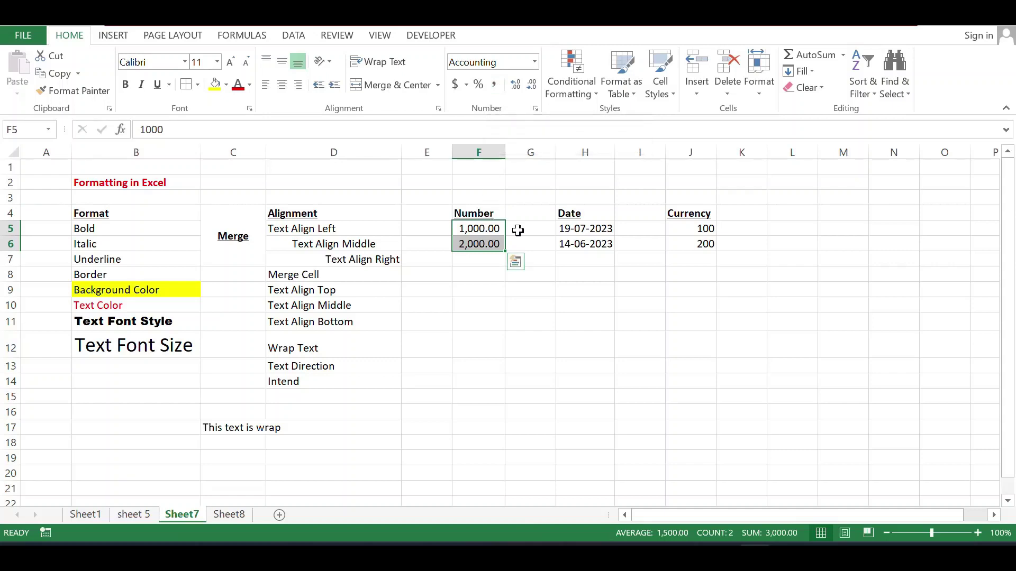
Step: Format the dates in H5:H6 with the 14-Mar-12 date type
left_click_drag(570, 232, 573, 243)
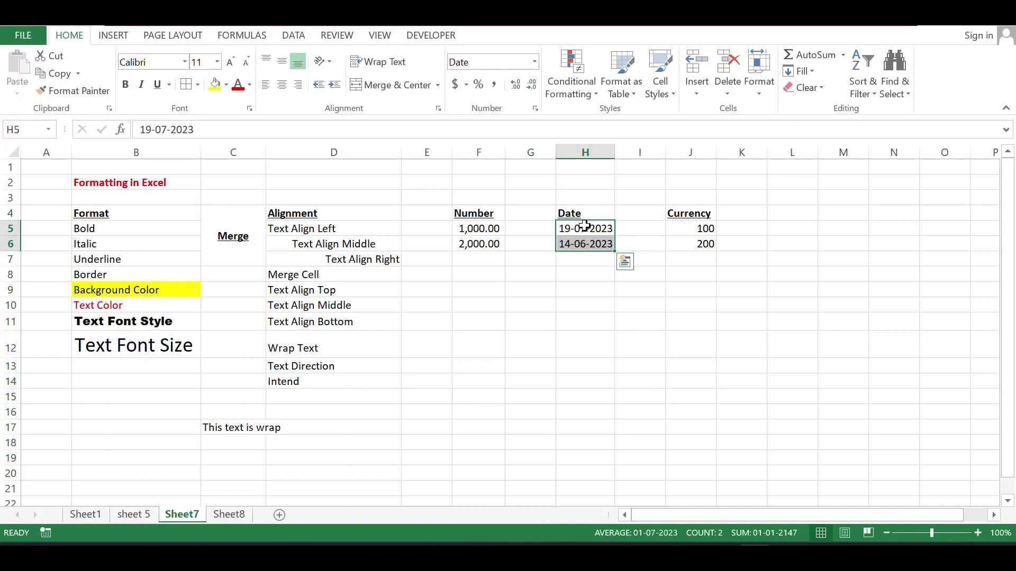
left_click(535, 107)
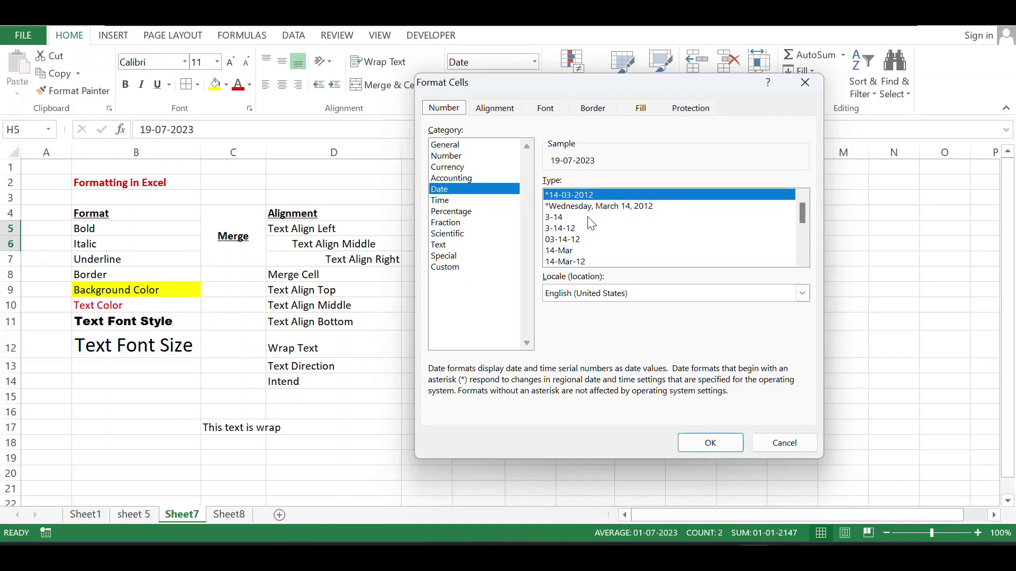
left_click(568, 261)
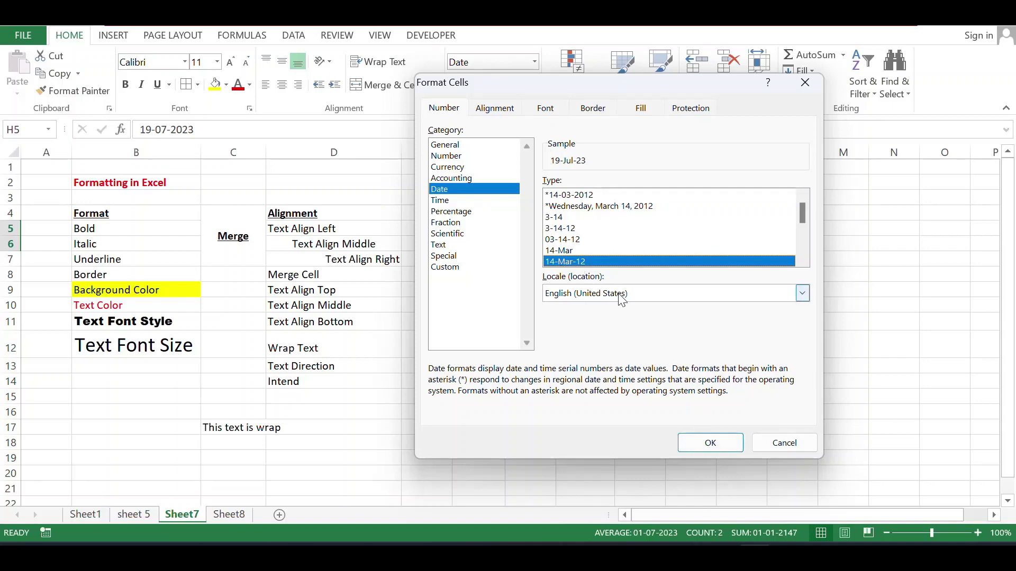
left_click(709, 443)
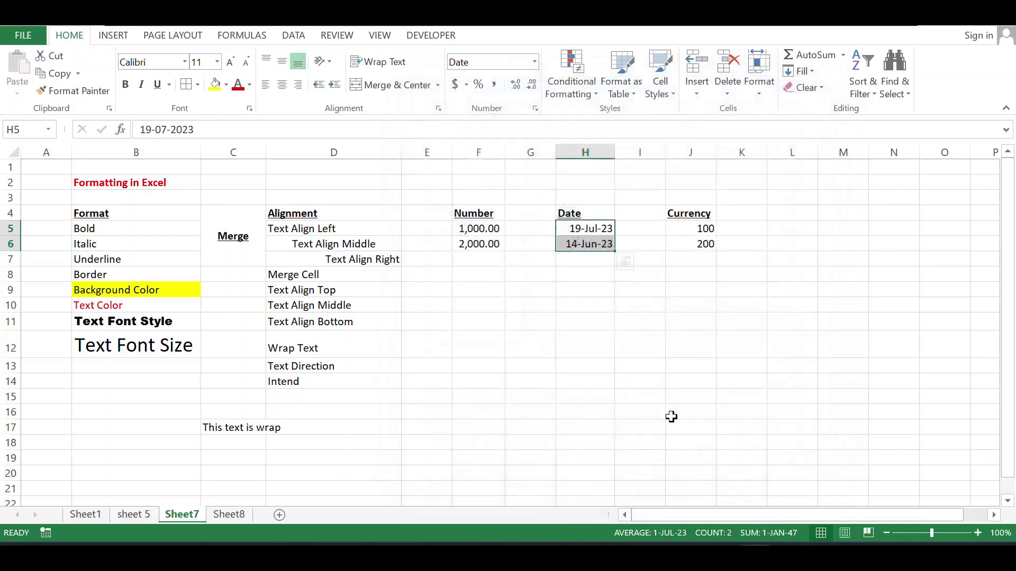
Step: Undo the date format change on the dates in H5:H6
left_click(572, 258)
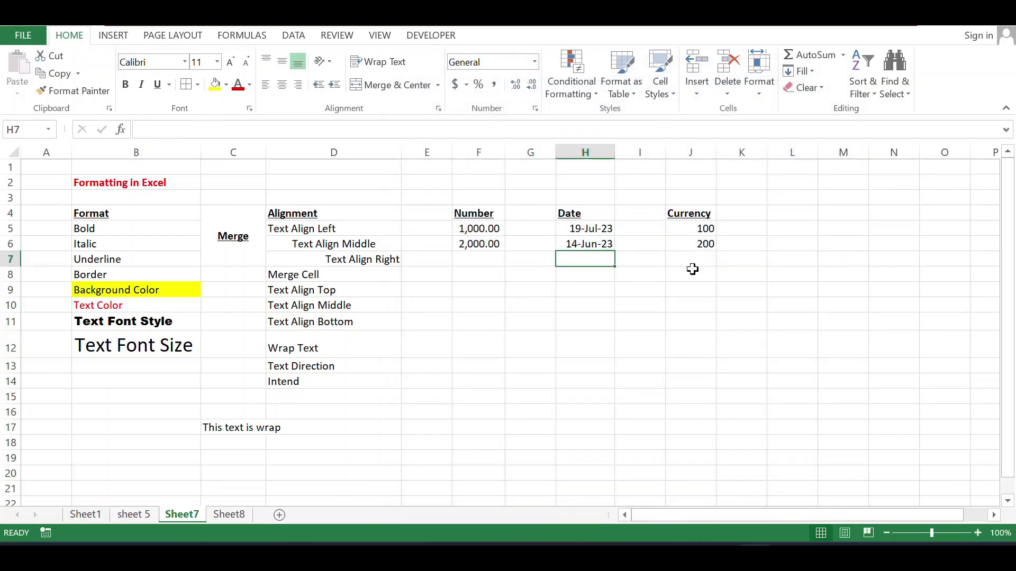
left_click(596, 224)
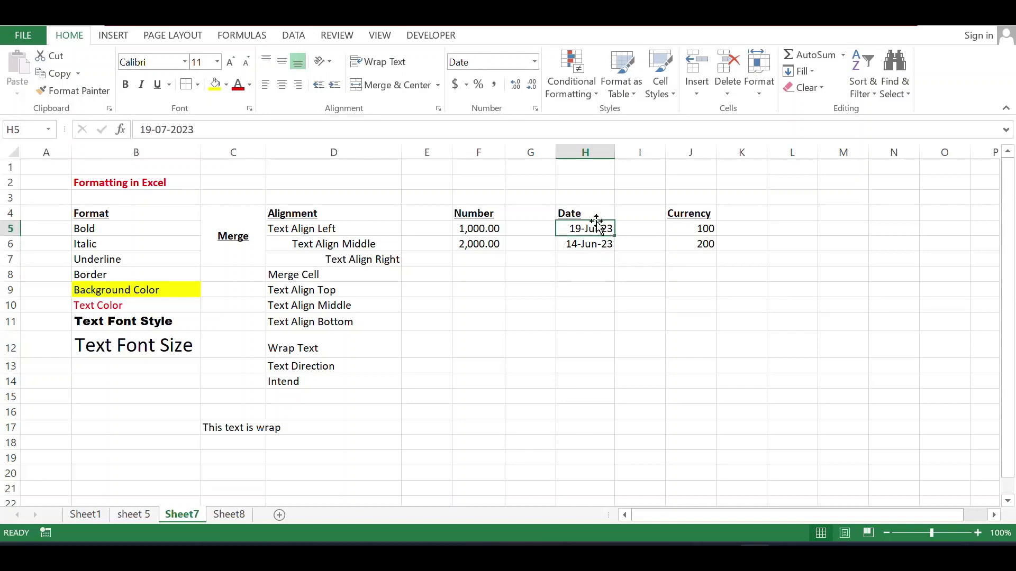
key("ctrl+z")
Step: Format the amounts in J5:J6 as Currency with the $ symbol and two decimal places
left_click_drag(677, 229, 681, 241)
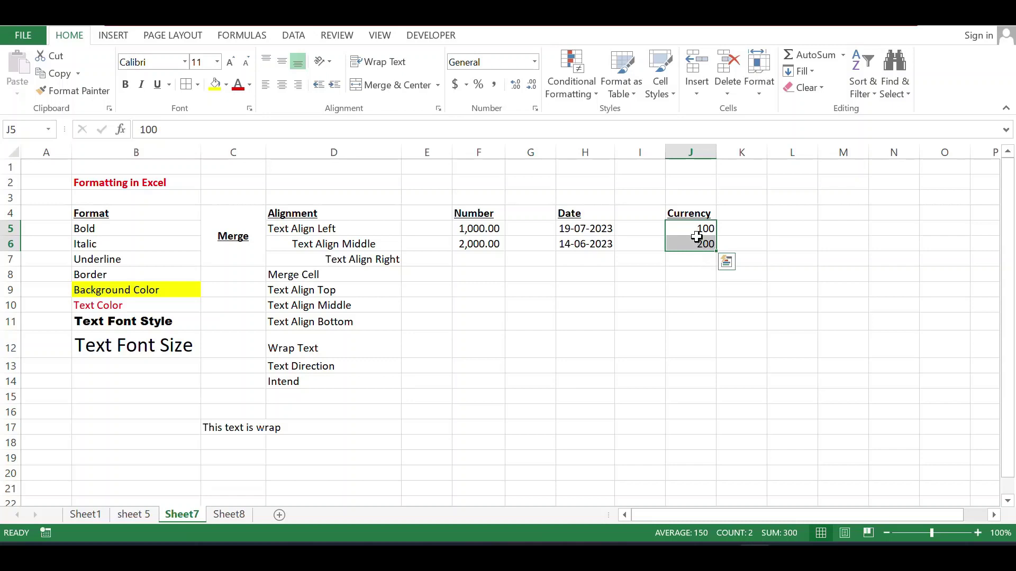
right_click(696, 237)
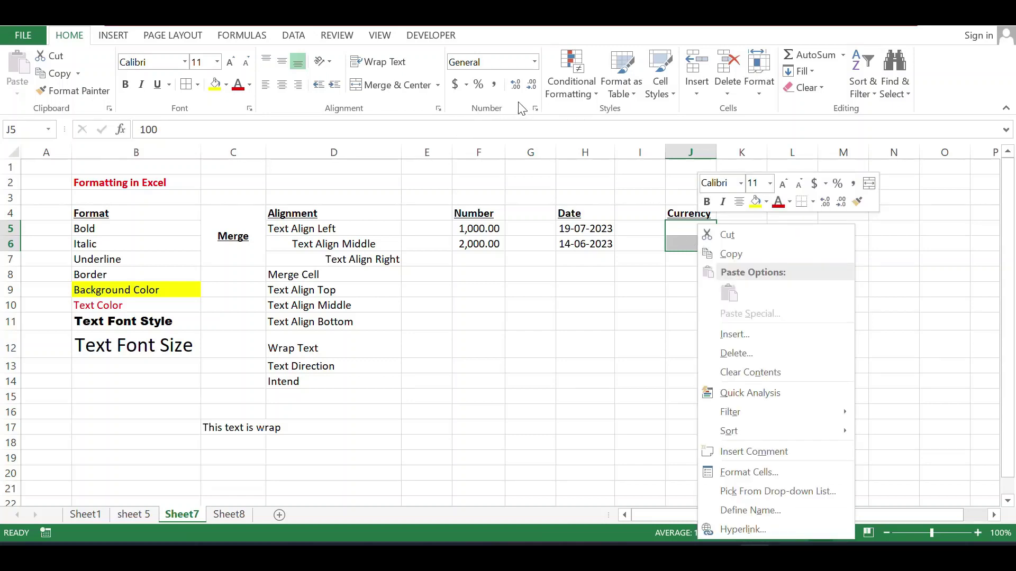
left_click(535, 110)
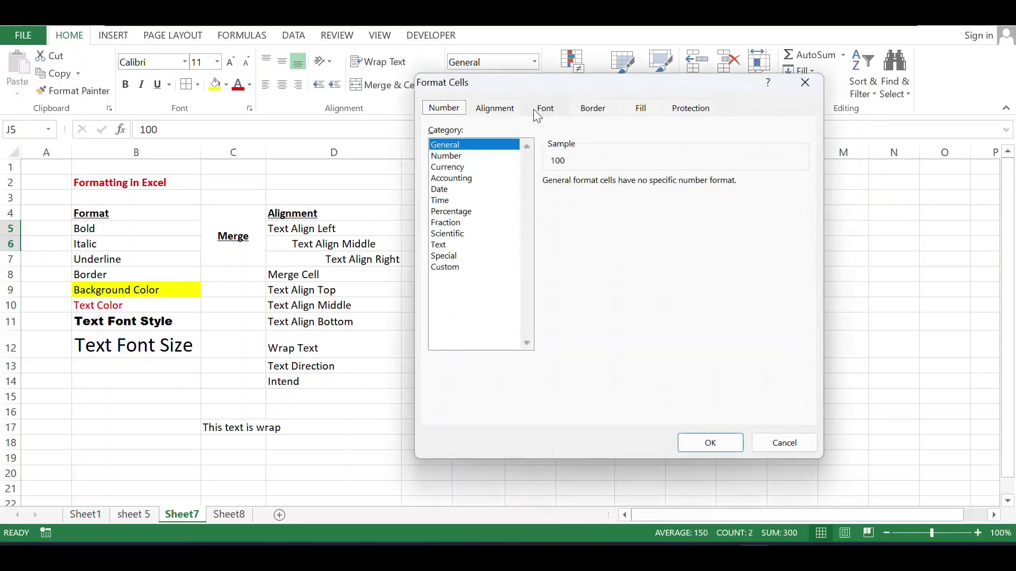
left_click(463, 166)
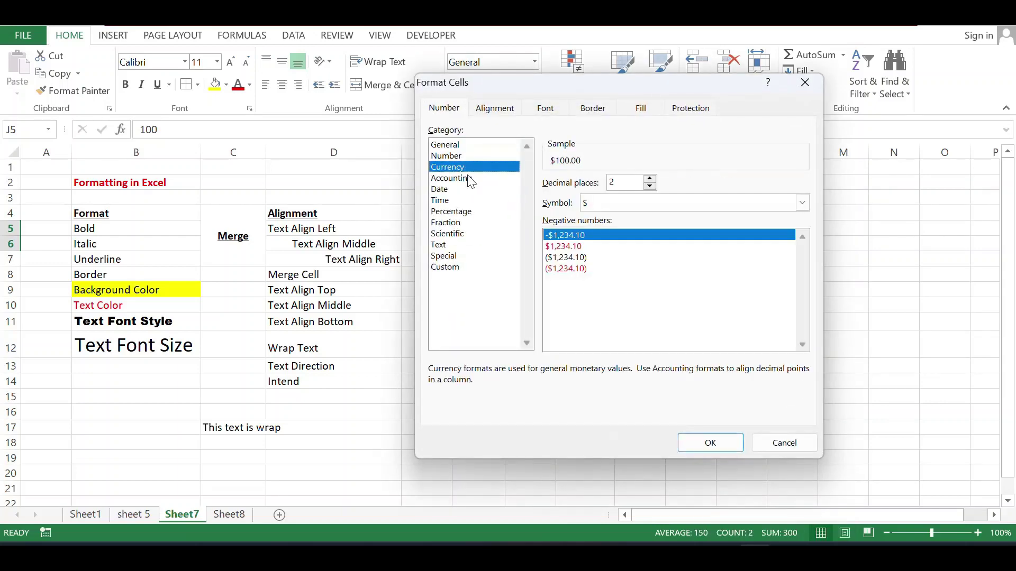
left_click(801, 206)
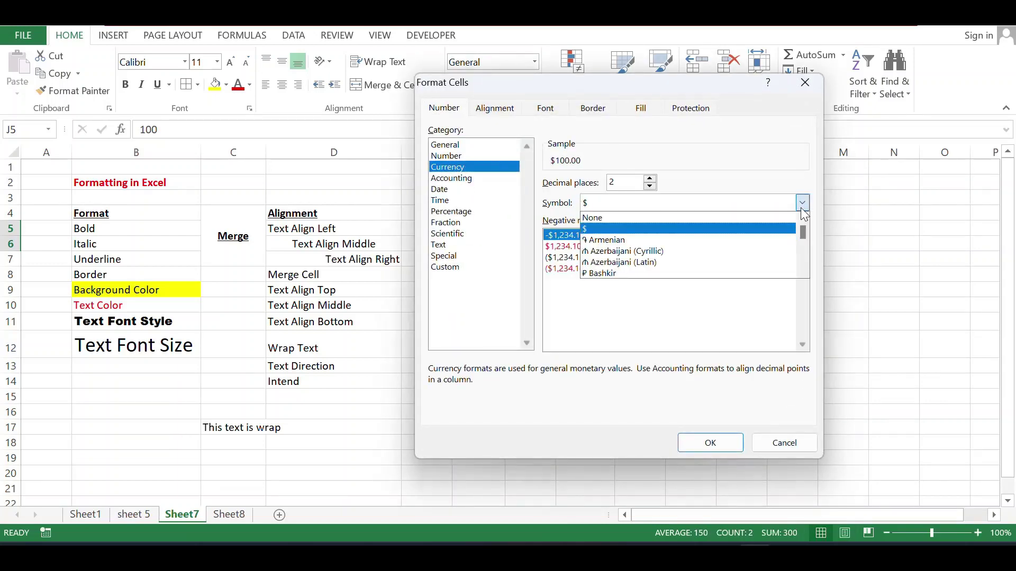
left_click(801, 206)
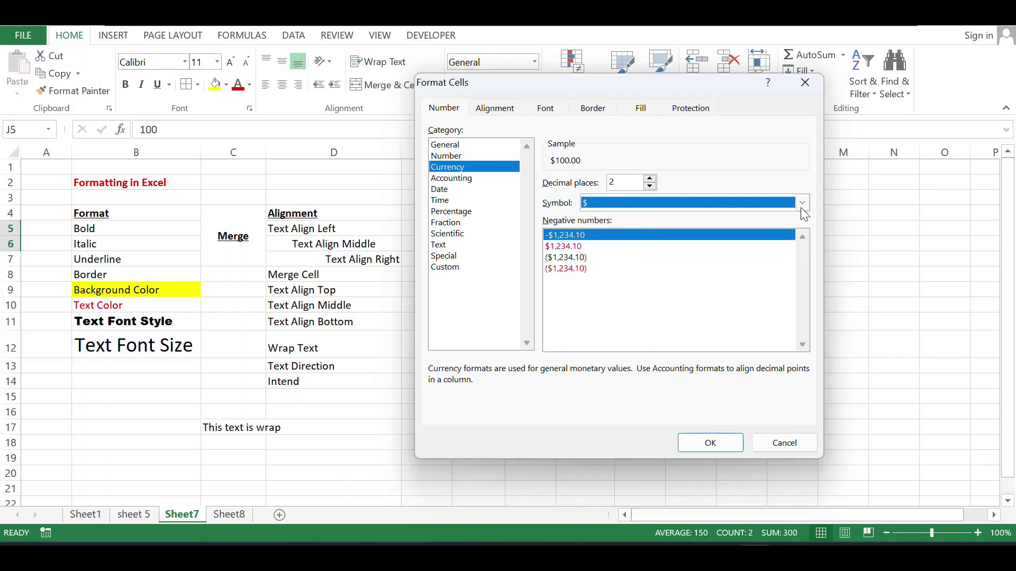
left_click(709, 444)
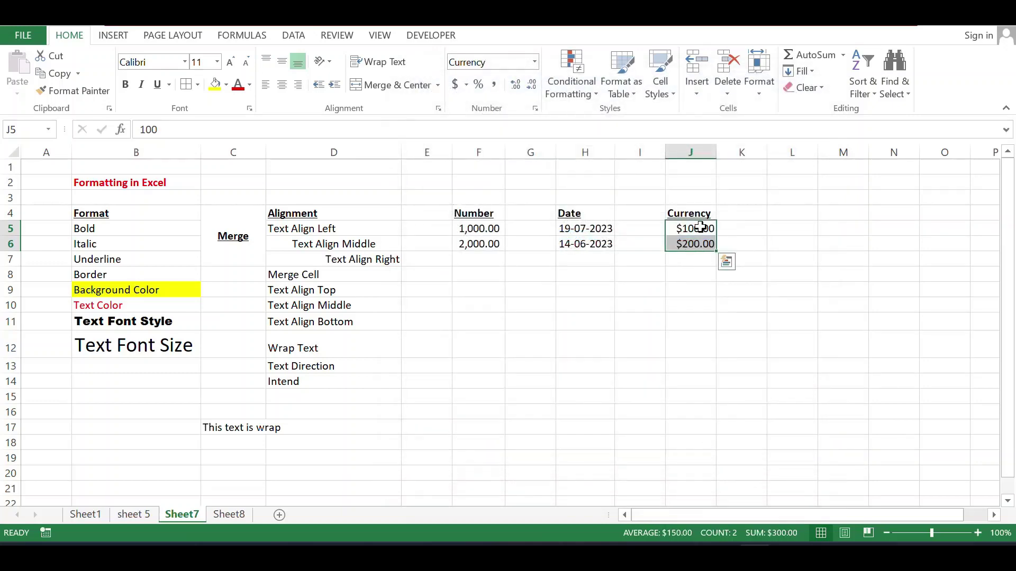
Step: Apply the € Euro (€ 123) accounting format to the amounts in J5:J6
left_click(700, 226)
key("Down")
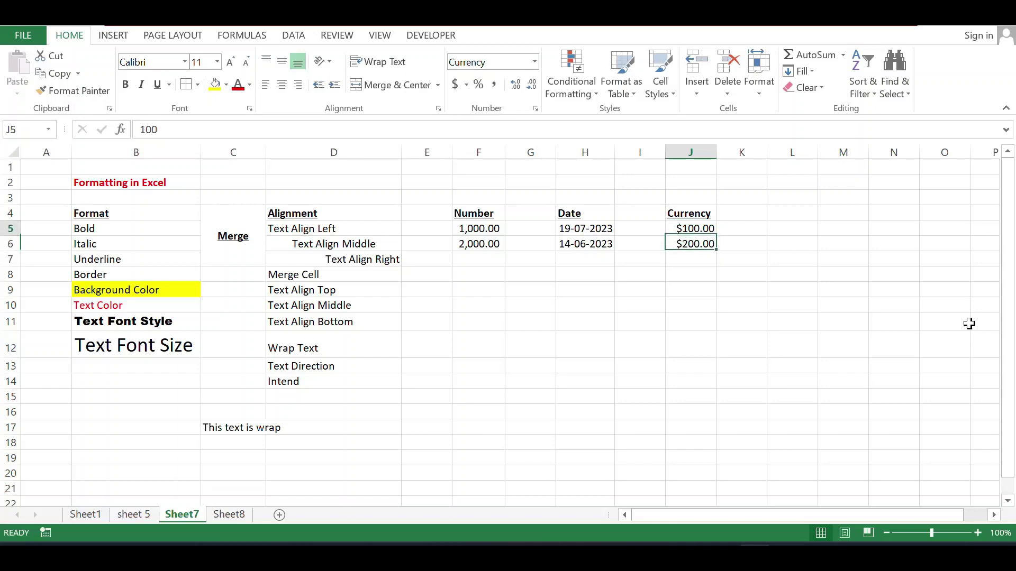
key("Up")
key("Down")
key("Up")
key("shift+Down")
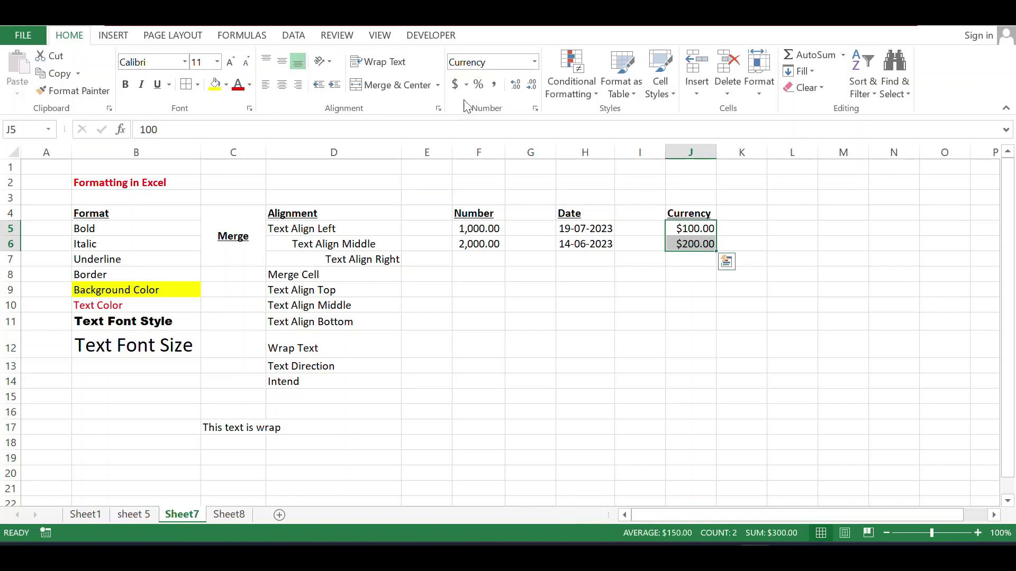
left_click(466, 84)
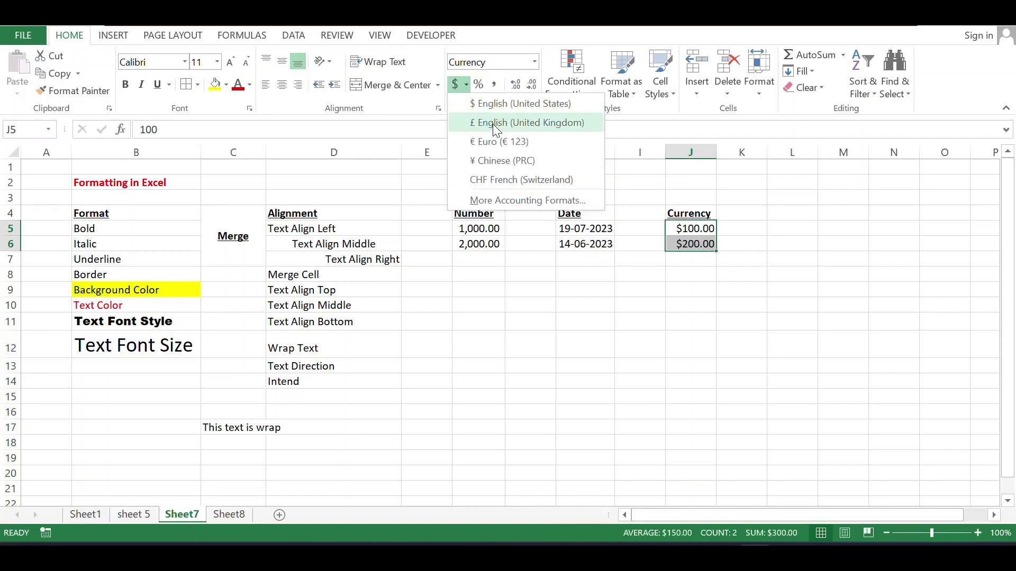
left_click(493, 141)
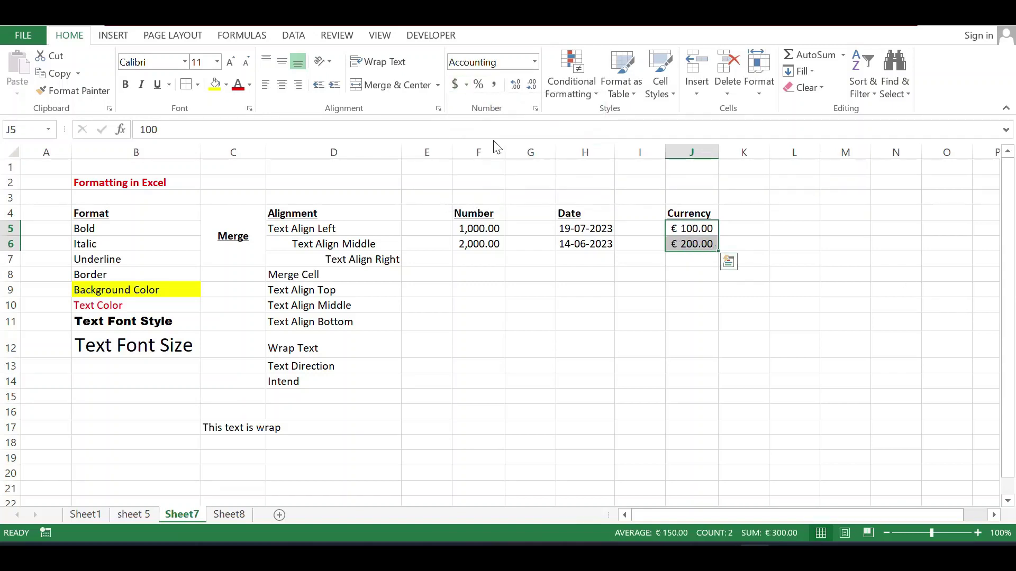